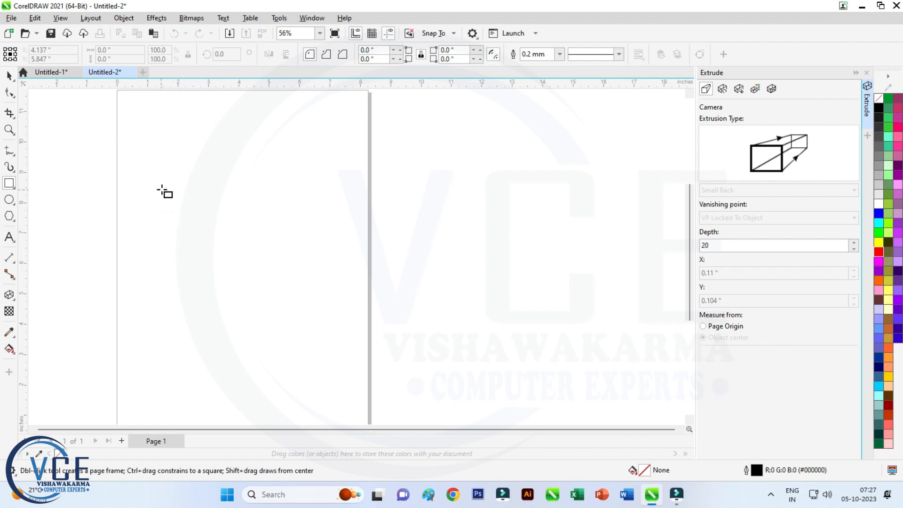
# Draw a rectangle about 5.1 by 3.4 inches on the page and round all its corners to about 0.92 inches
pyautogui.moveTo(163, 188); pyautogui.dragTo(319, 292)
pyautogui.scroll(2, 291, 236)
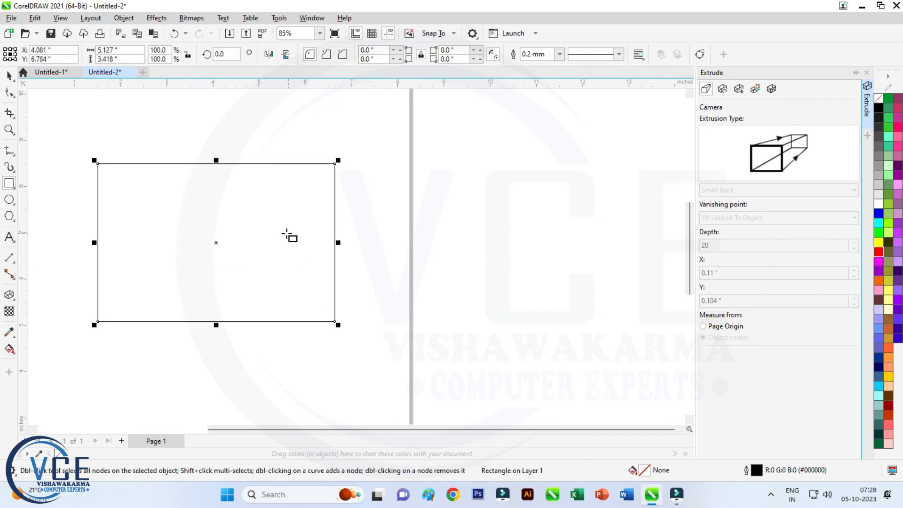
pyautogui.press('F10')
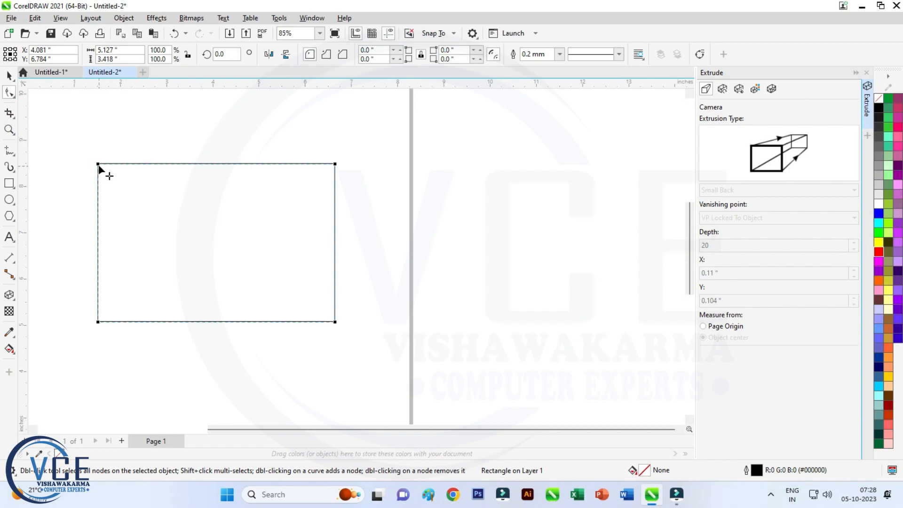
pyautogui.moveTo(98, 164); pyautogui.dragTo(141, 164)
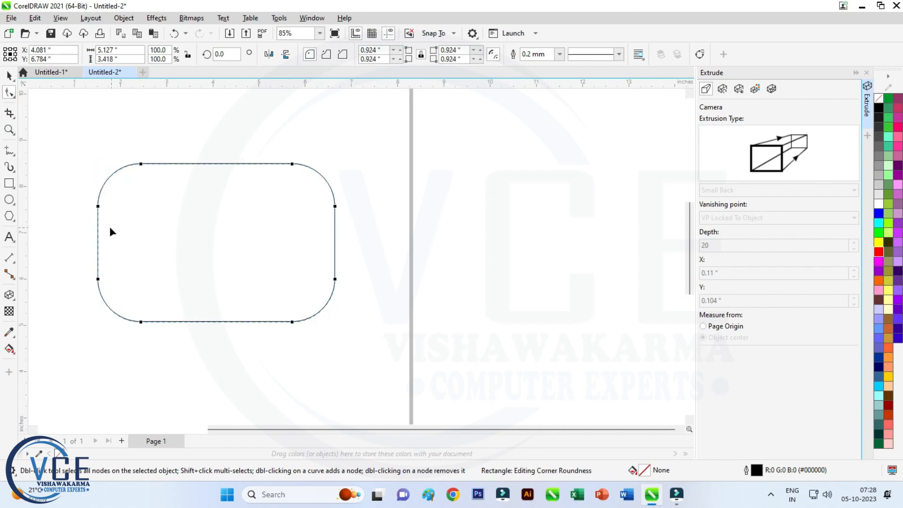
pyautogui.click(9, 75)
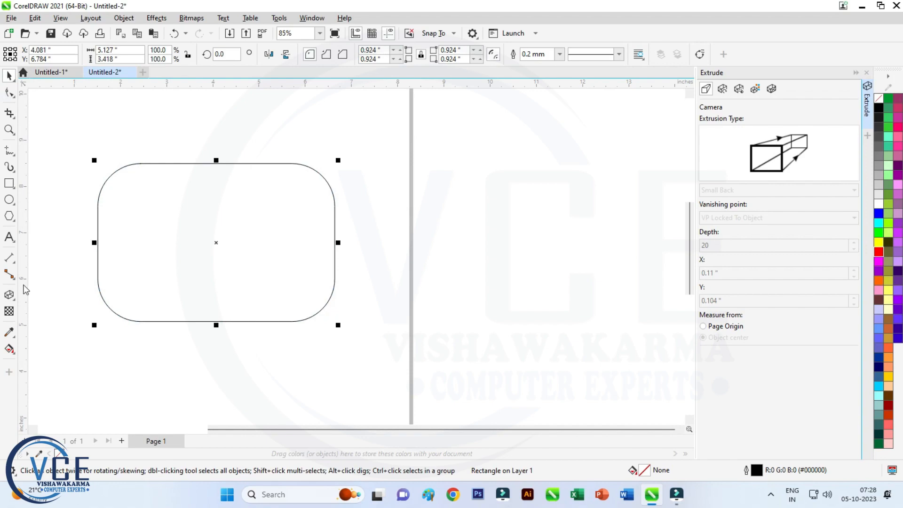
# Apply an inside contour to the rounded rectangle with 2 steps at a 0.16 inch offset
pyautogui.click(11, 301)
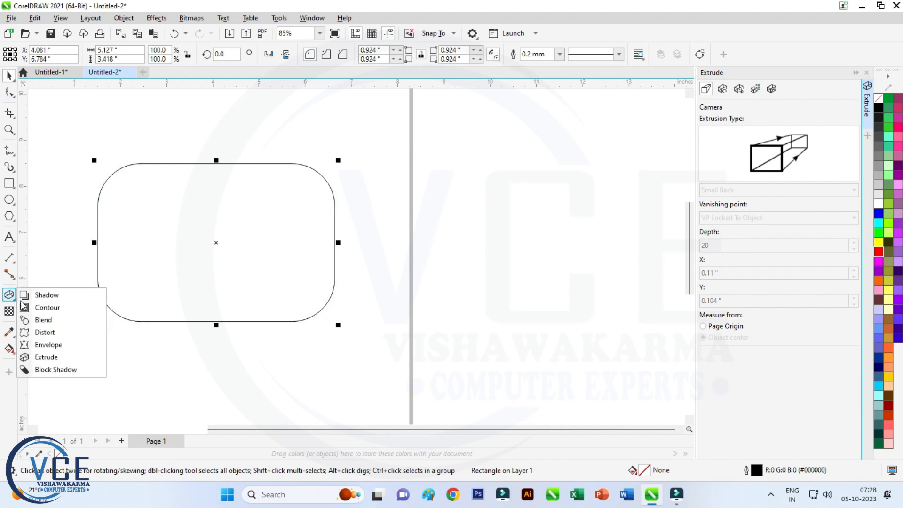
pyautogui.click(43, 308)
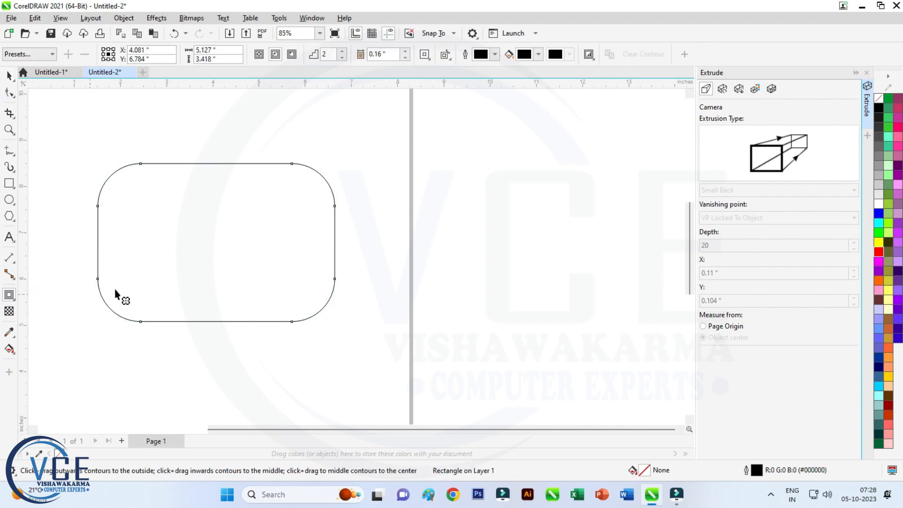
pyautogui.click(260, 55)
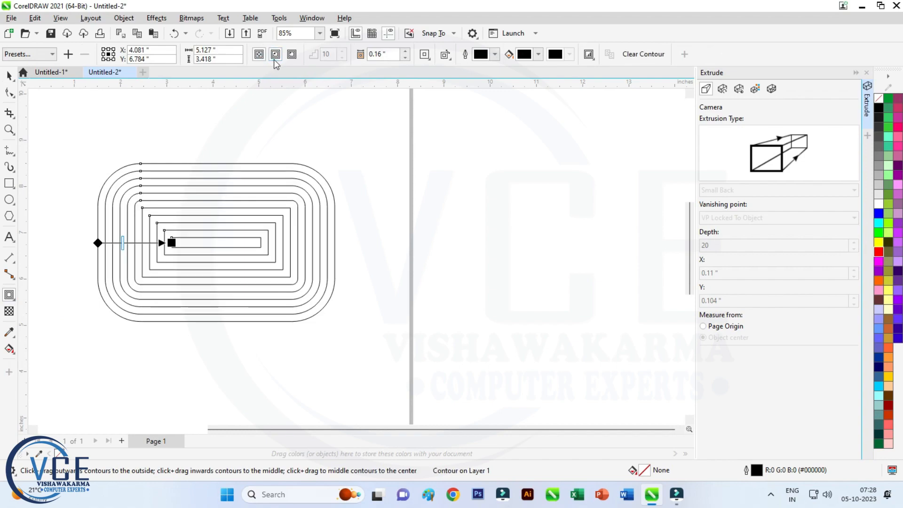
pyautogui.click(342, 58)
pyautogui.click(342, 57)
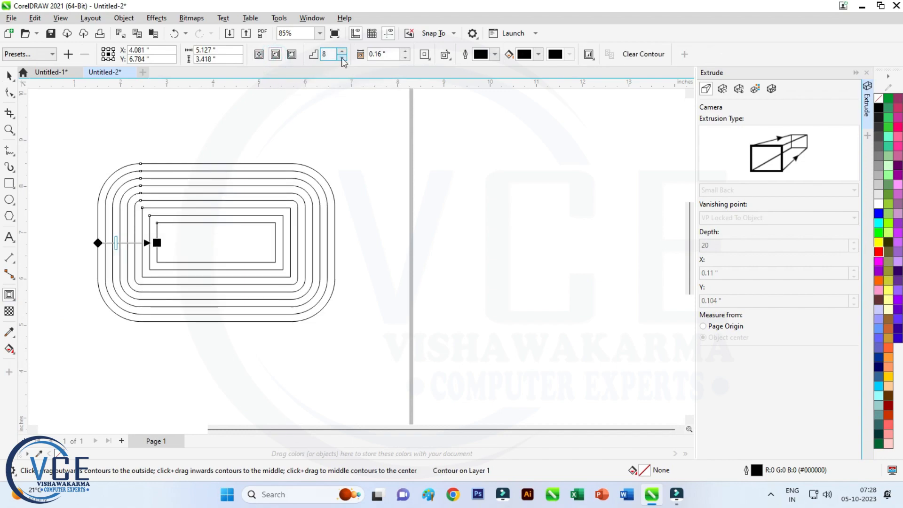
pyautogui.click(341, 57)
pyautogui.click(341, 58)
pyautogui.click(342, 58)
pyautogui.click(341, 58)
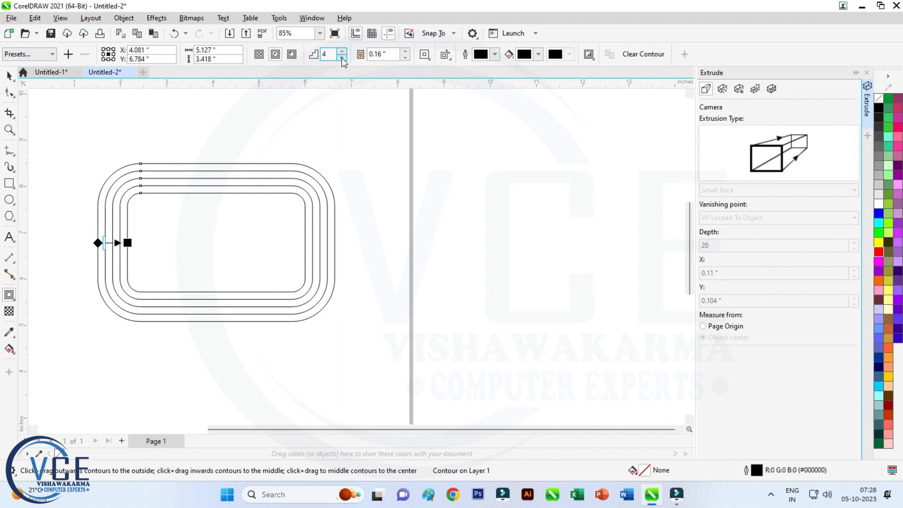
pyautogui.click(342, 57)
pyautogui.click(342, 58)
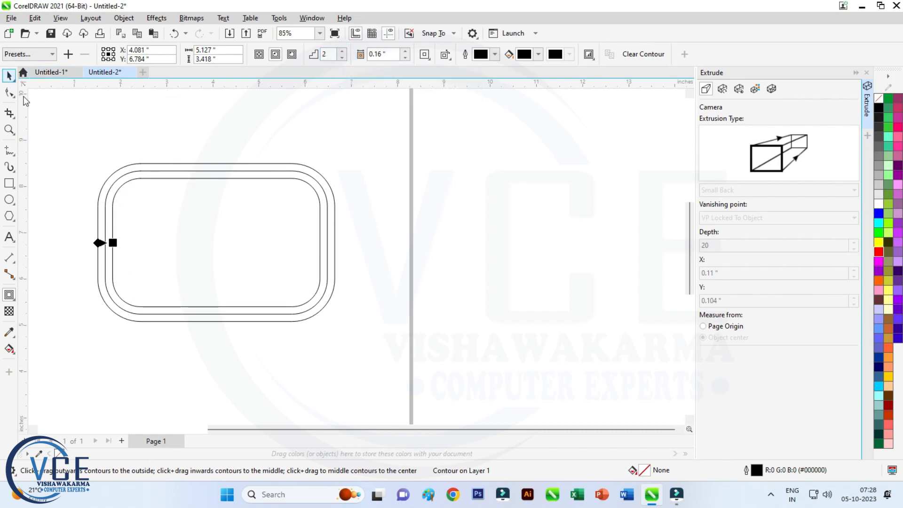
# Break the contour apart from the rounded rectangle and ungroup all of its inner outlines
pyautogui.click(9, 75)
pyautogui.scroll(1, 166, 144)
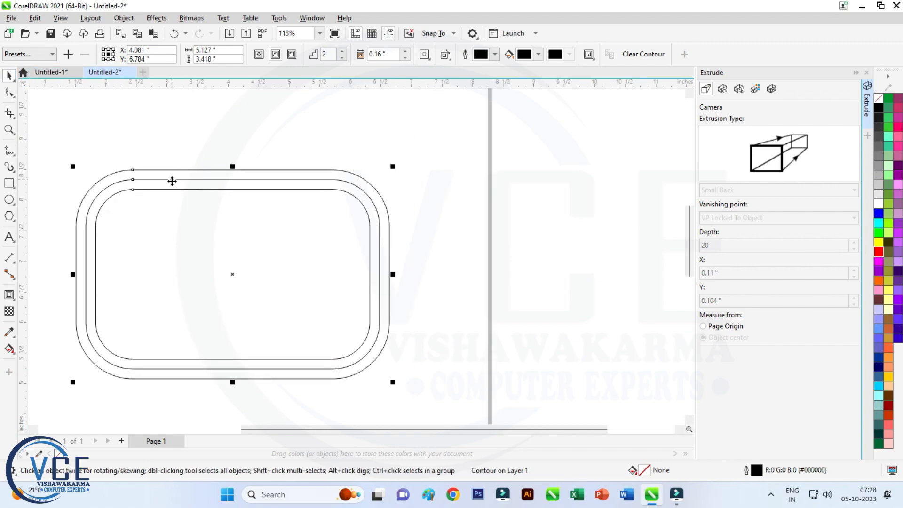
pyautogui.rightClick(171, 182)
pyautogui.click(214, 190)
pyautogui.click(147, 147)
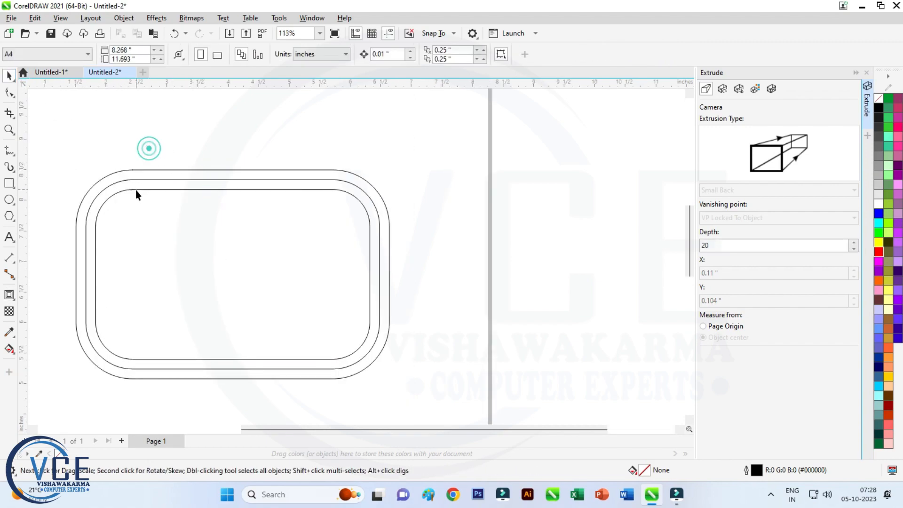
pyautogui.click(139, 189)
pyautogui.rightClick(139, 188)
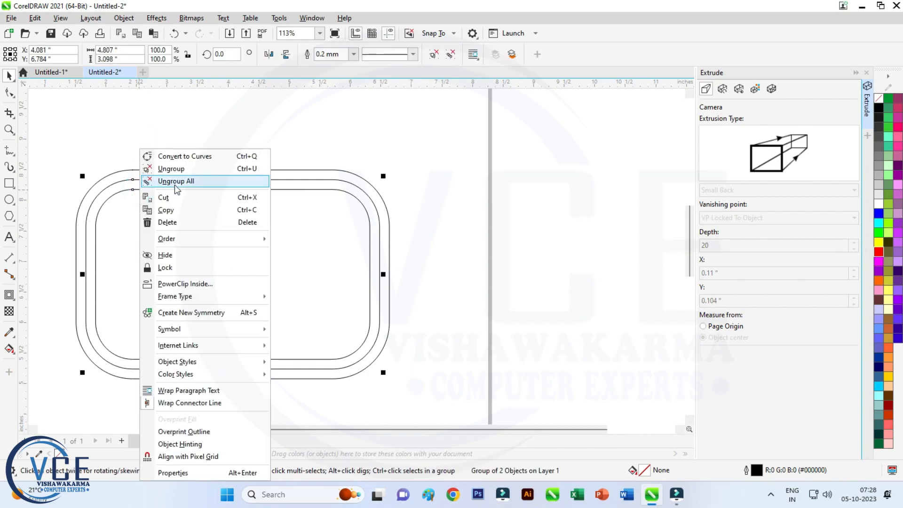
pyautogui.click(177, 189)
# Try a 2.5 mm outline width on the outermost rounded rectangle and undo it
pyautogui.click(197, 135)
pyautogui.click(127, 179)
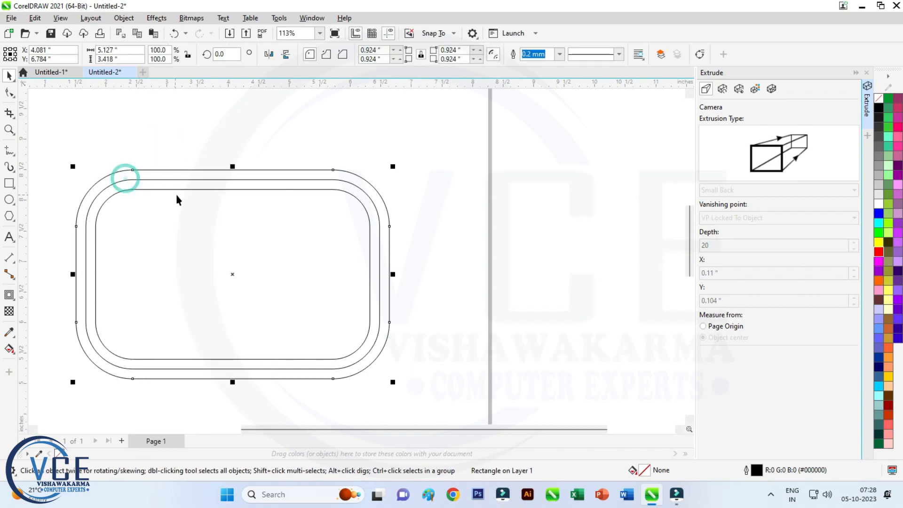
pyautogui.click(558, 55)
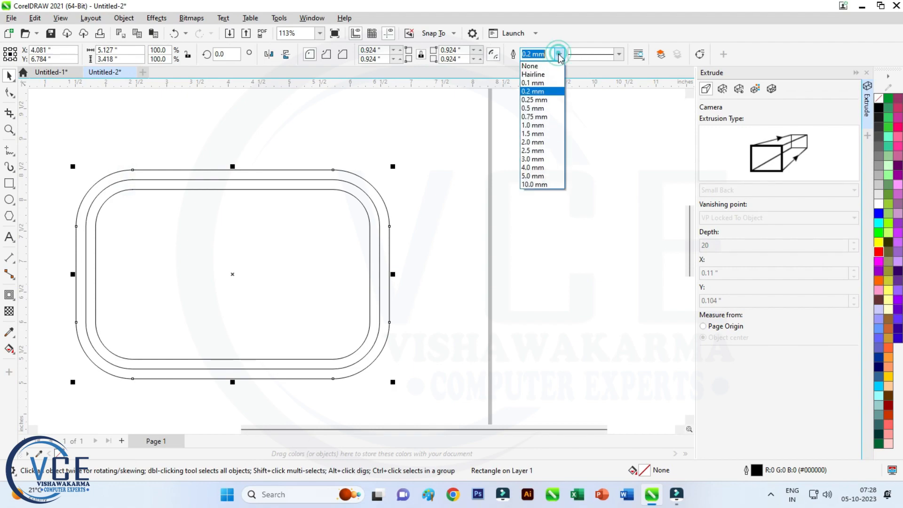
pyautogui.click(541, 151)
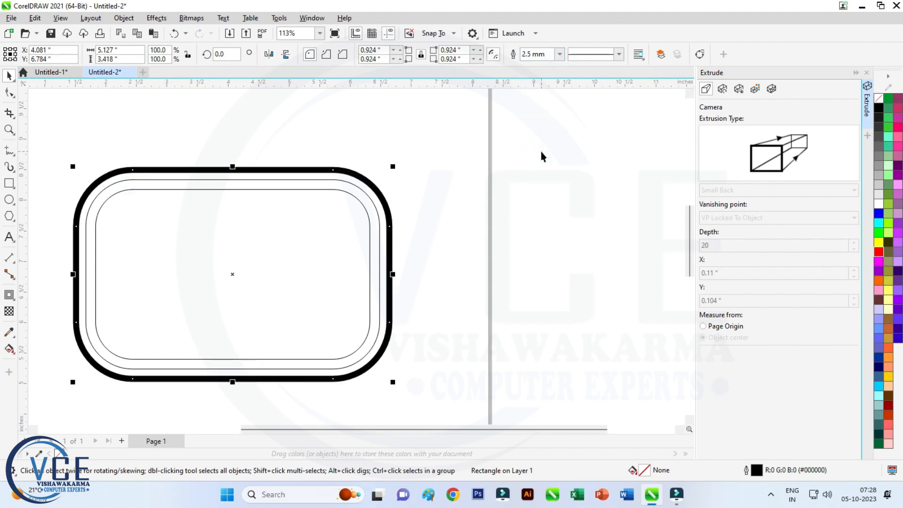
pyautogui.hotkey('ctrl', 'z')
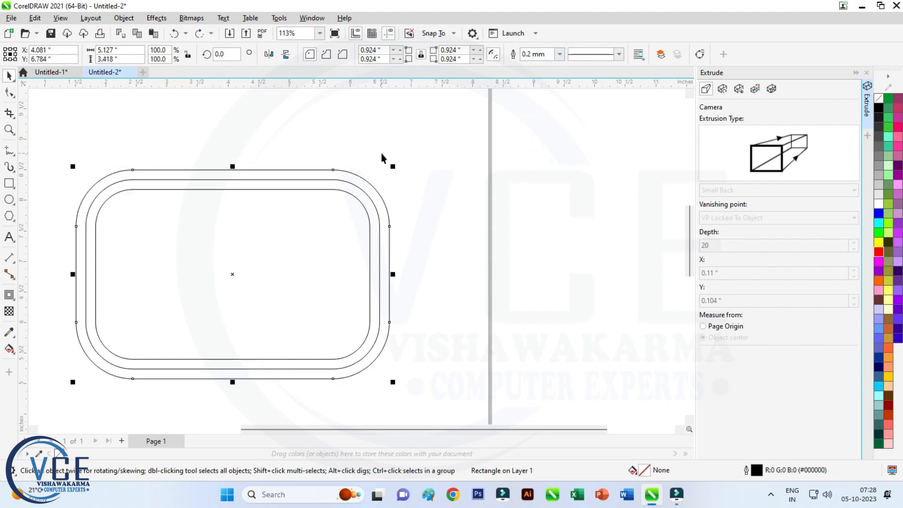
# Set the outline width of the middle rounded rectangle to 4.0 mm
pyautogui.click(380, 153)
pyautogui.click(350, 184)
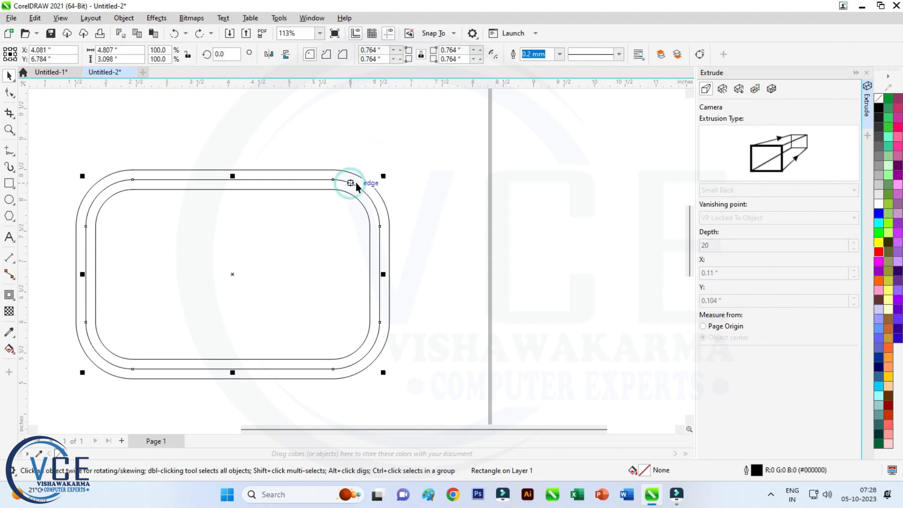
pyautogui.click(559, 54)
pyautogui.click(536, 168)
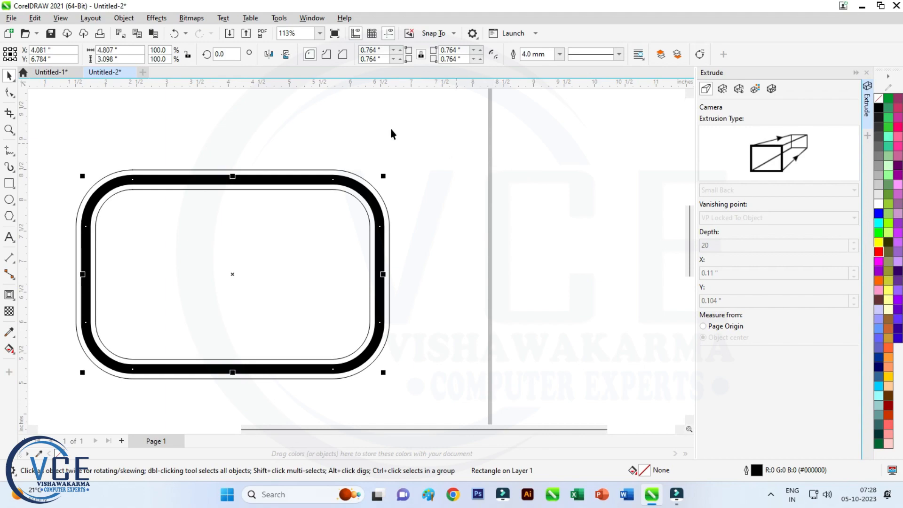
# Set the outline width of the outermost and innermost rounded rectangles to 0.5 mm each
pyautogui.scroll(-2, 385, 121)
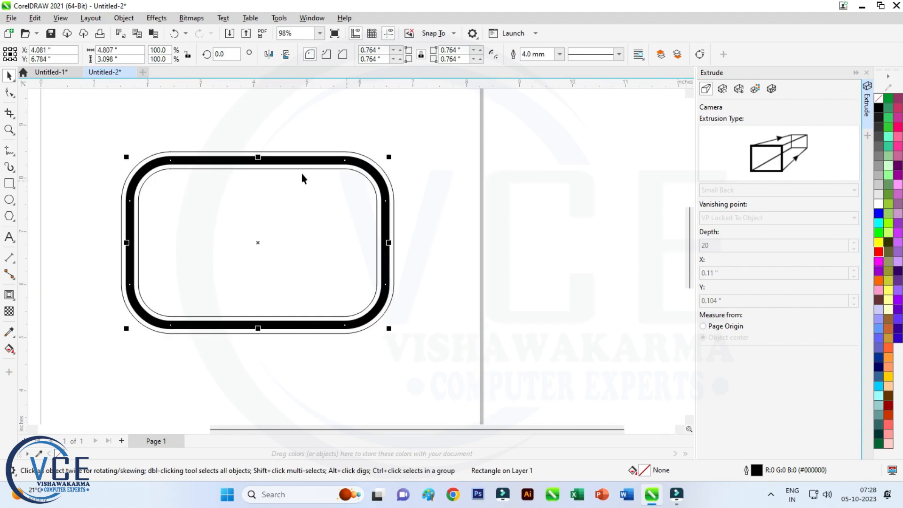
pyautogui.moveTo(105, 122); pyautogui.dragTo(421, 355)
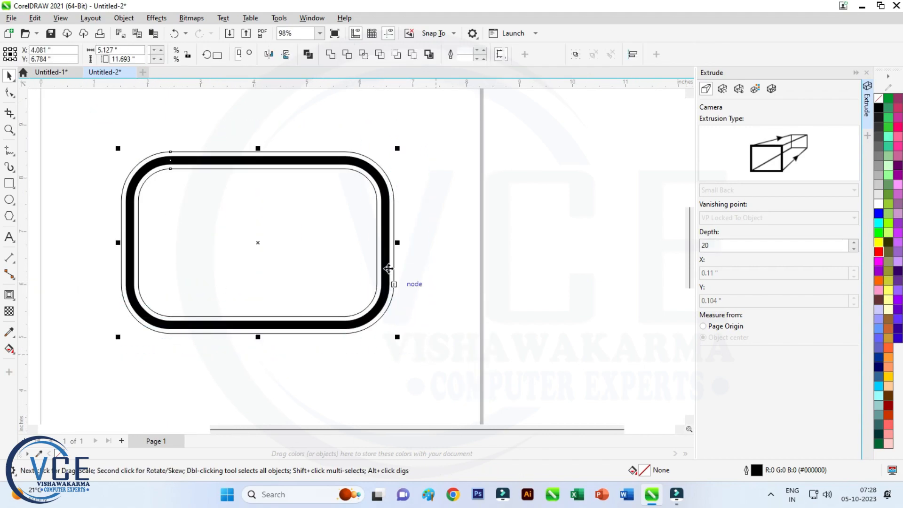
pyautogui.click(260, 101)
pyautogui.click(226, 152)
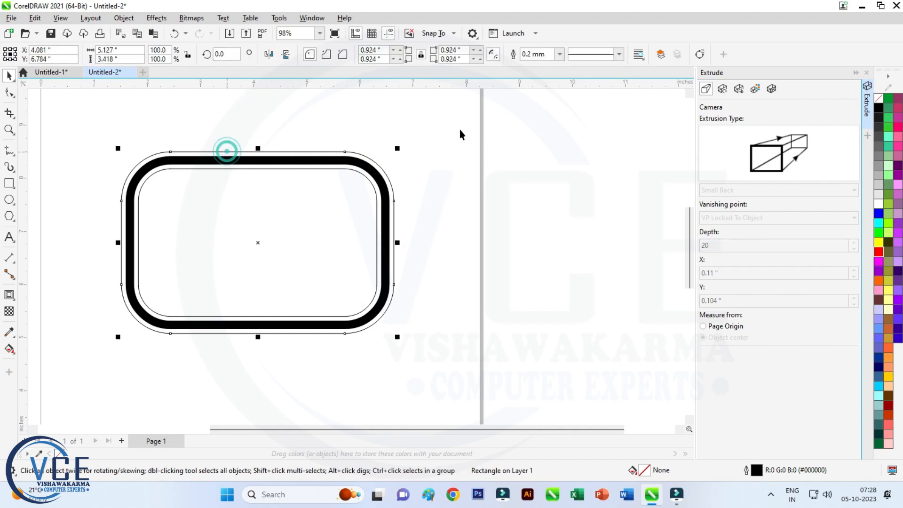
pyautogui.click(560, 55)
pyautogui.click(541, 108)
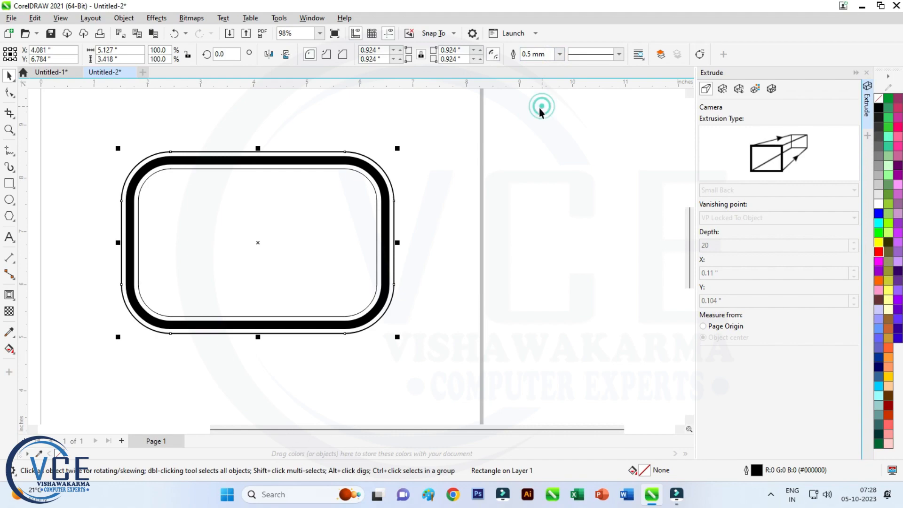
pyautogui.click(322, 169)
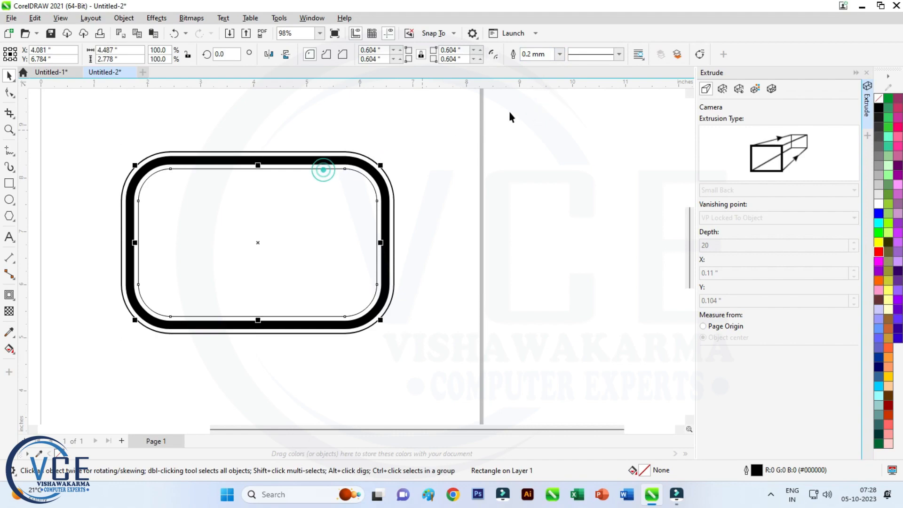
pyautogui.click(559, 56)
pyautogui.click(535, 111)
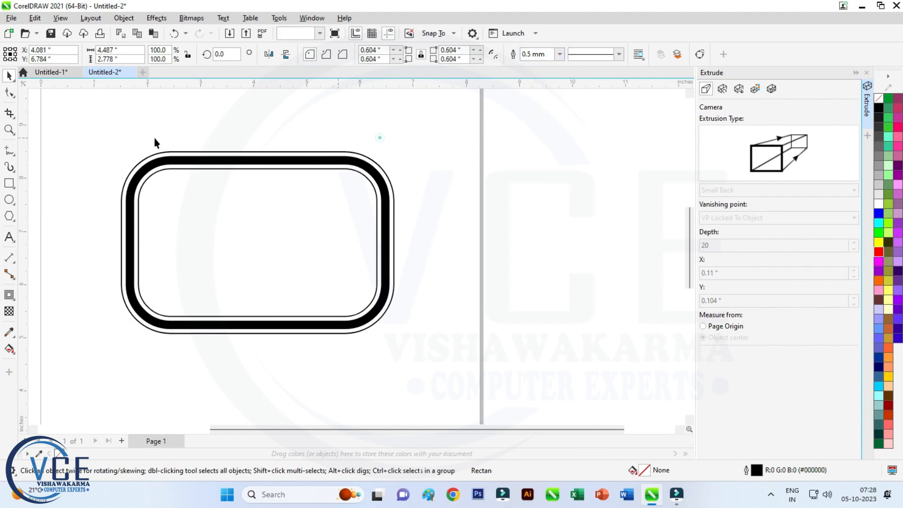
pyautogui.click(380, 138)
# Convert the outlines of all three rounded rectangles to objects and fill them with blue (#0000FF)
pyautogui.moveTo(92, 136); pyautogui.dragTo(450, 347)
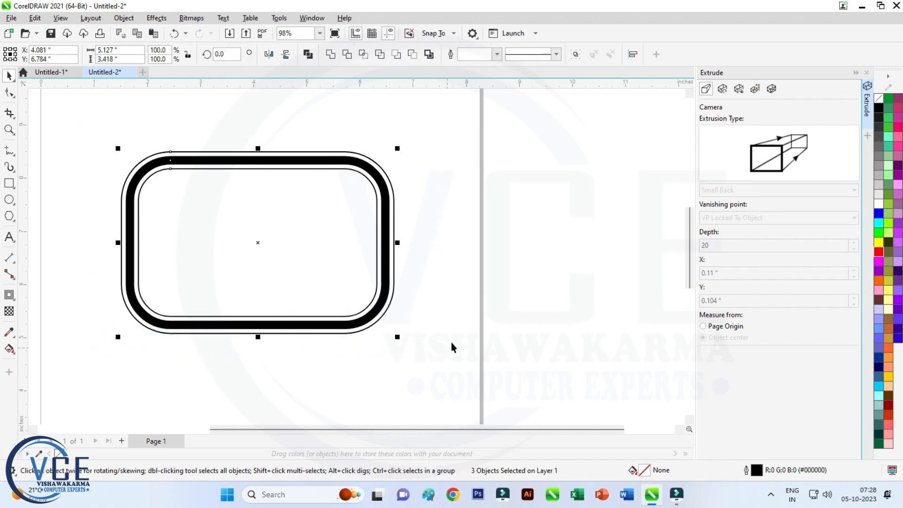
pyautogui.click(124, 18)
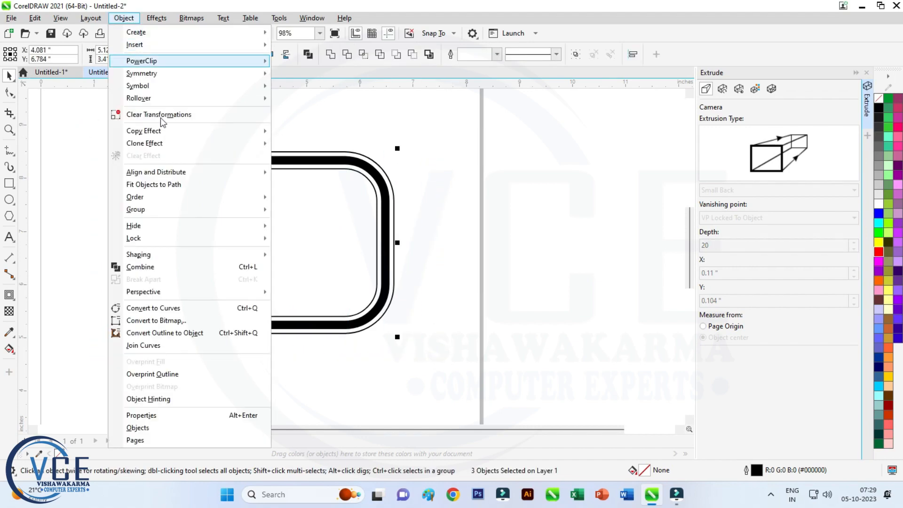
pyautogui.click(165, 335)
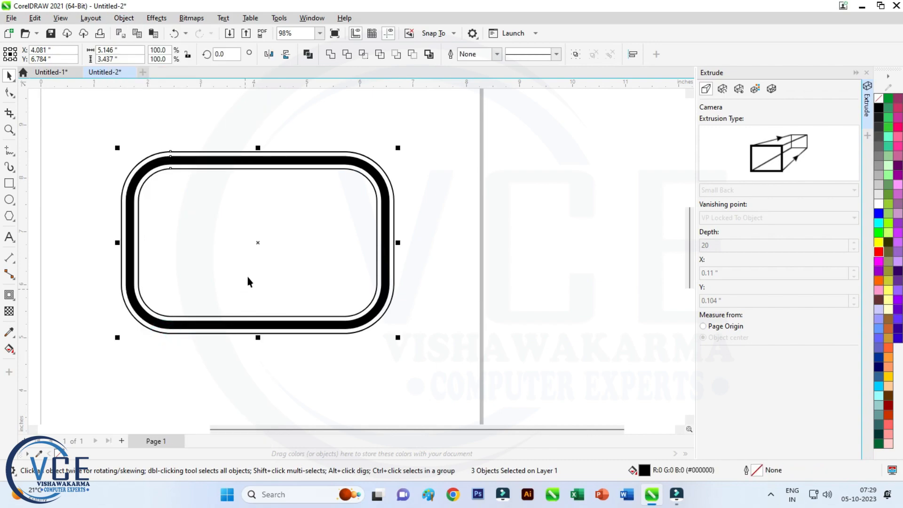
pyautogui.click(280, 201)
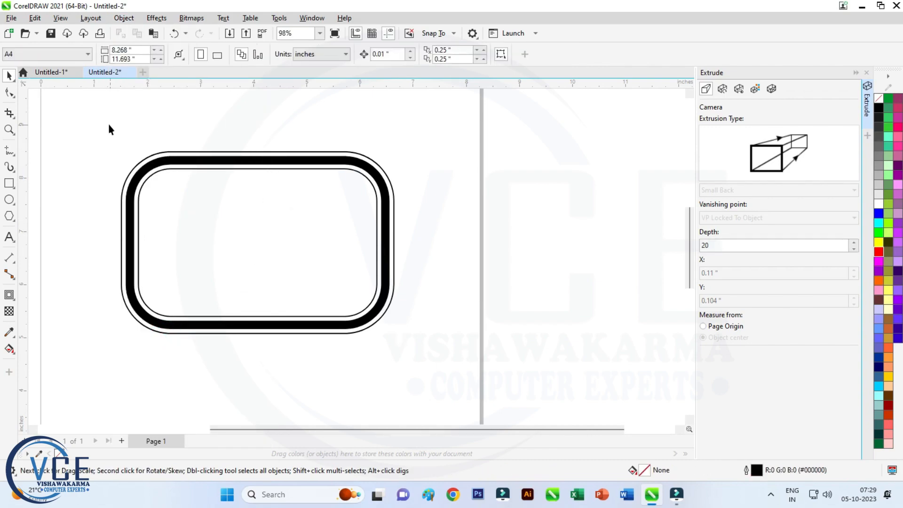
pyautogui.moveTo(108, 124); pyautogui.dragTo(405, 390)
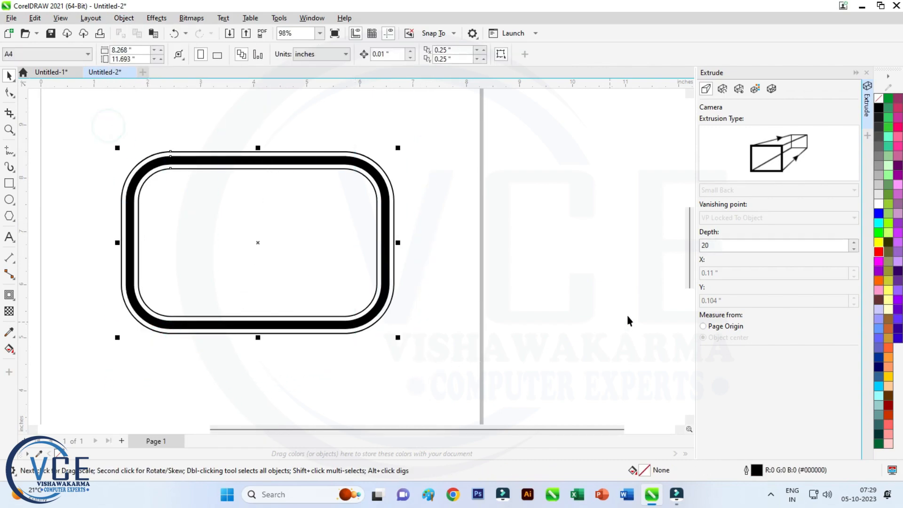
pyautogui.click(877, 212)
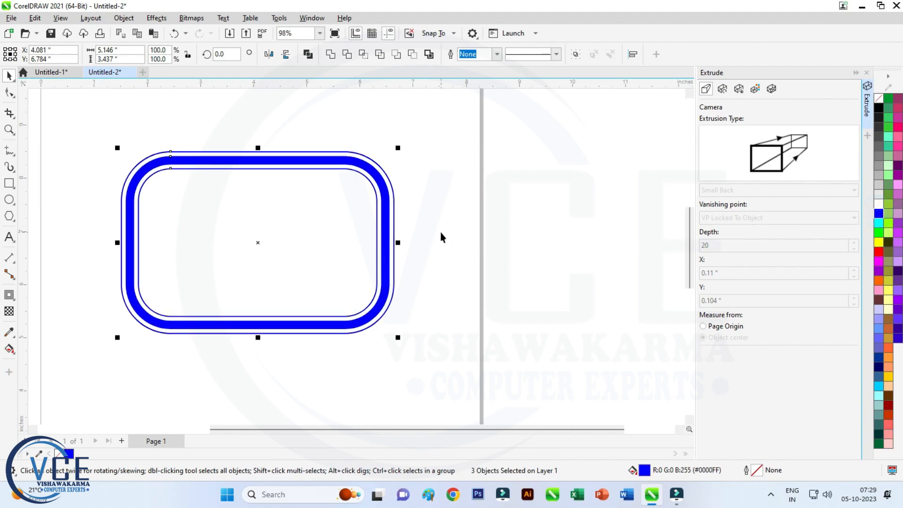
# Add the text "SR" in Arial inside the blue frame and enlarge it to about 136 pt
pyautogui.click(9, 238)
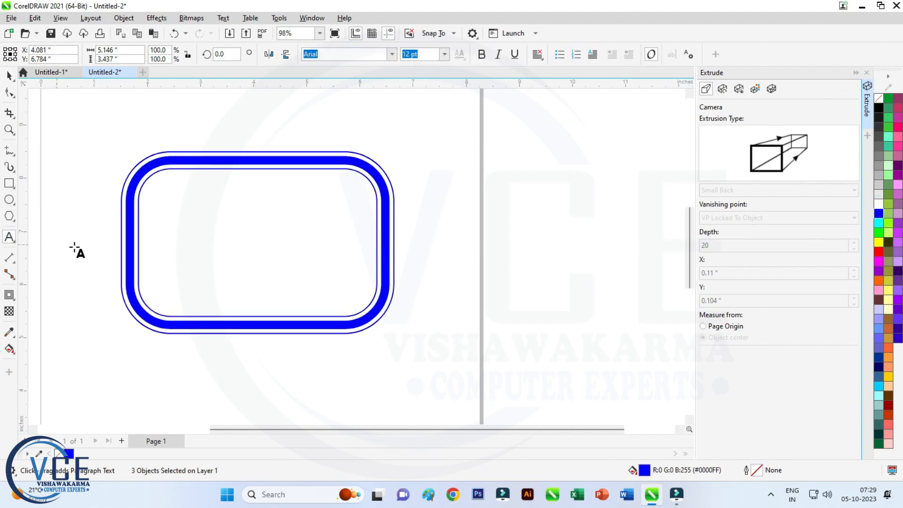
pyautogui.click(182, 232)
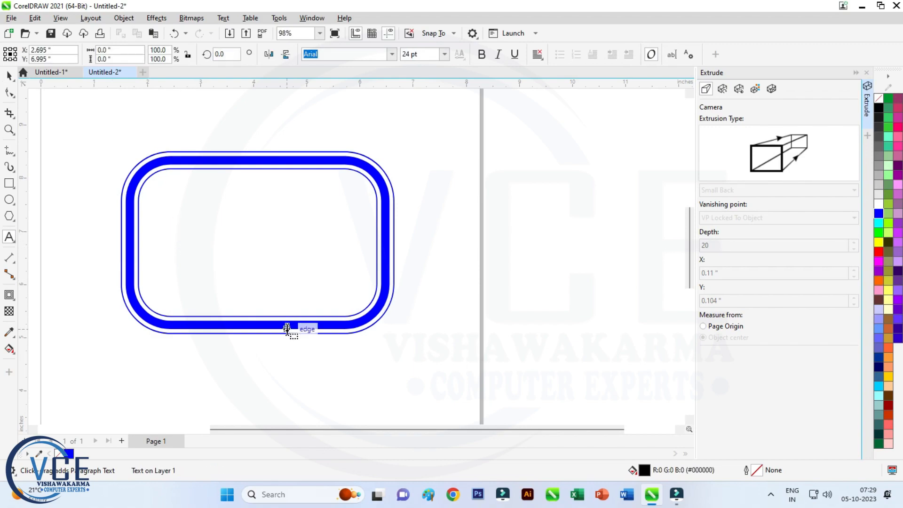
pyautogui.write('SR')
pyautogui.click(9, 75)
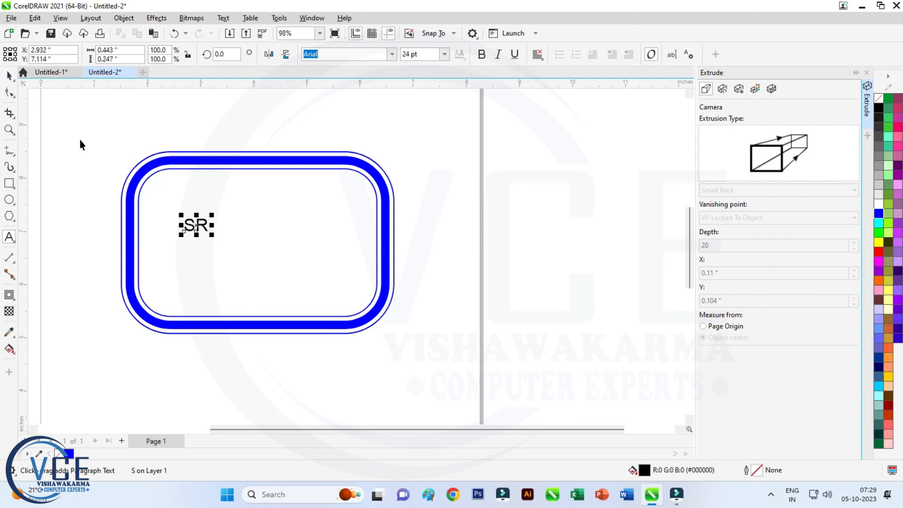
pyautogui.moveTo(213, 236); pyautogui.dragTo(322, 312)
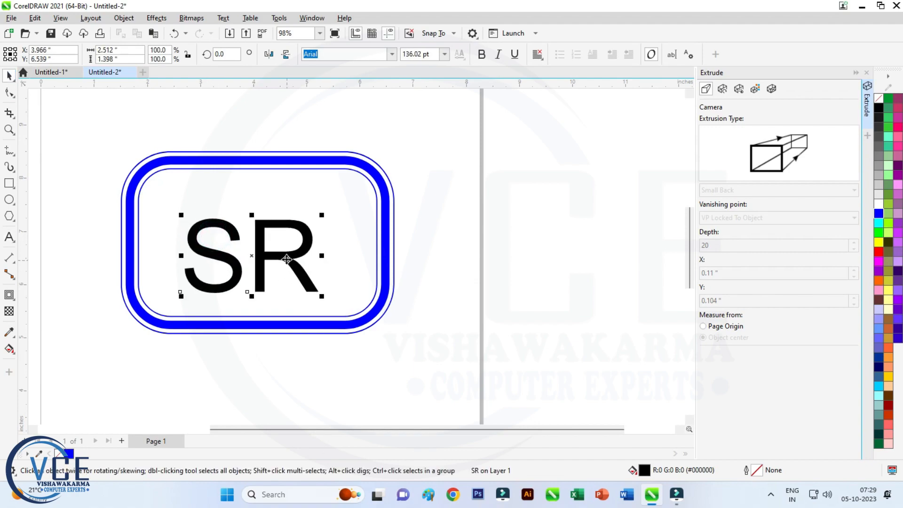
# Change the "SR" text font to Stentiga, enlarge it to about 170 pt and reposition it inside the frame
pyautogui.moveTo(286, 258); pyautogui.dragTo(280, 240)
pyautogui.click(392, 54)
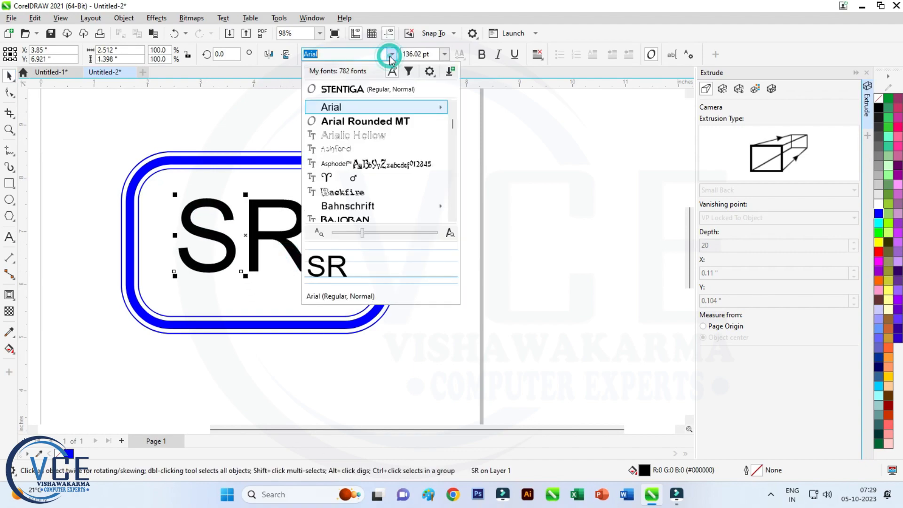
pyautogui.click(346, 90)
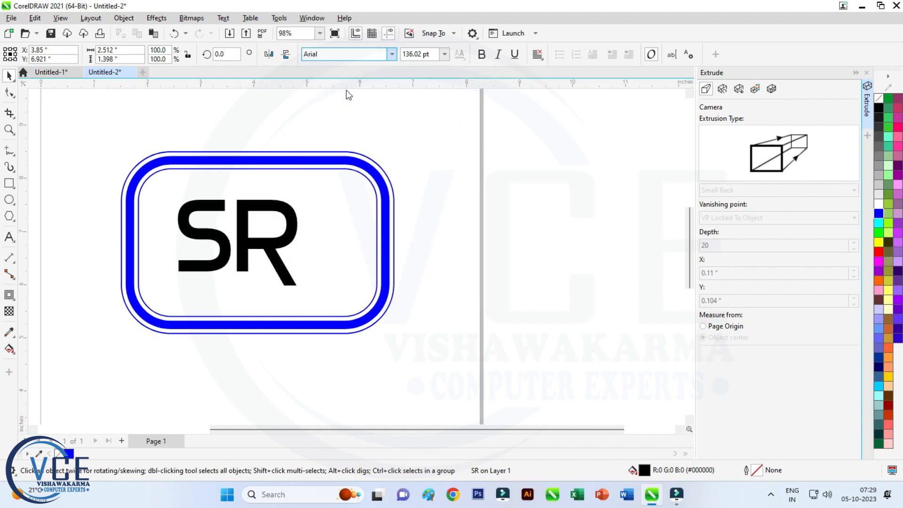
pyautogui.moveTo(301, 289); pyautogui.dragTo(329, 305)
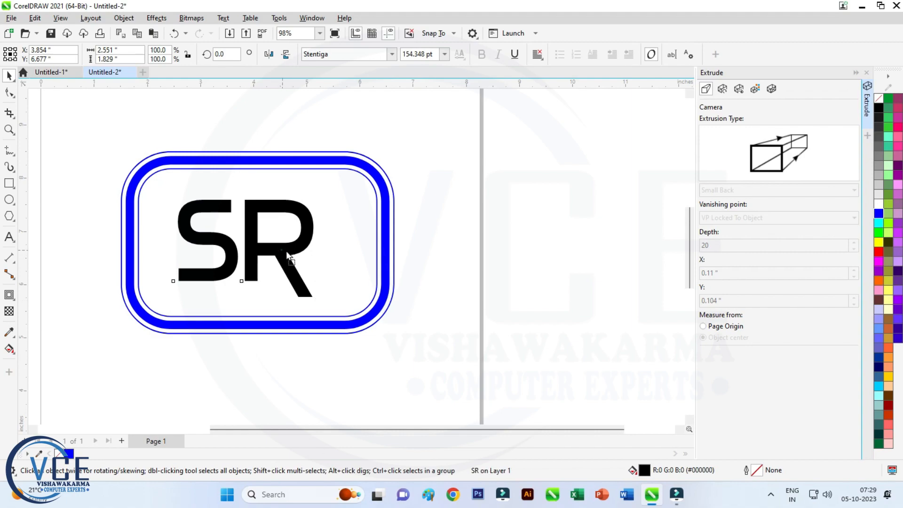
pyautogui.moveTo(283, 252)
pyautogui.mouseDown()
pyautogui.moveTo(293, 249)
pyautogui.moveTo(278, 241)
pyautogui.mouseUp()
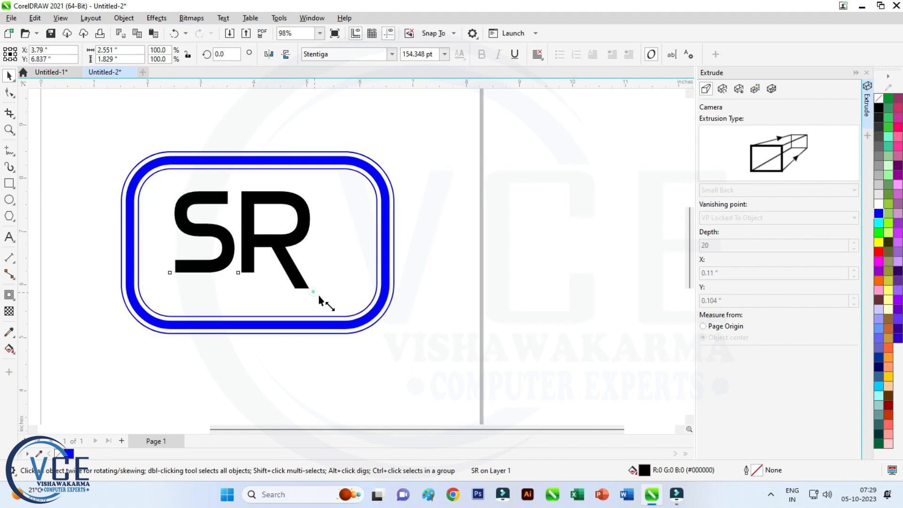
pyautogui.moveTo(319, 297); pyautogui.dragTo(332, 306)
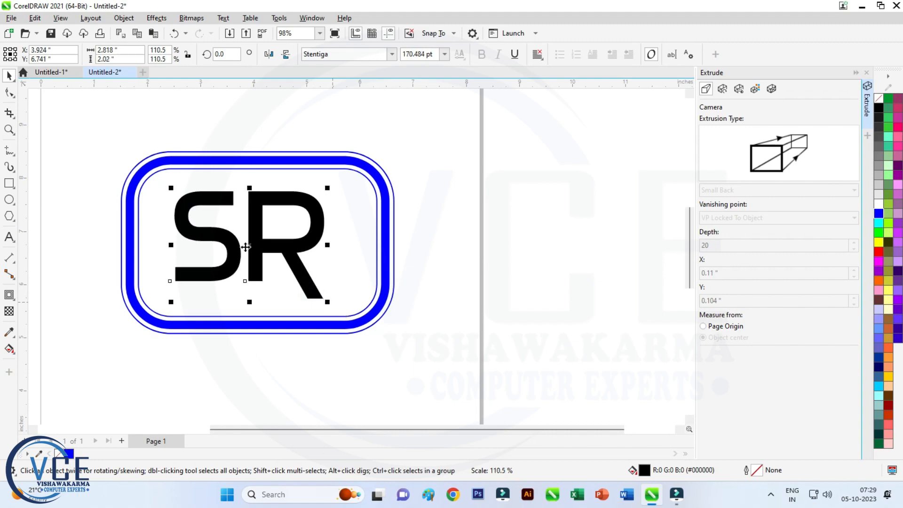
# Centre the "SR" text horizontally with the three frame rectangles and convert the text to curves
pyautogui.moveTo(85, 113); pyautogui.dragTo(426, 375)
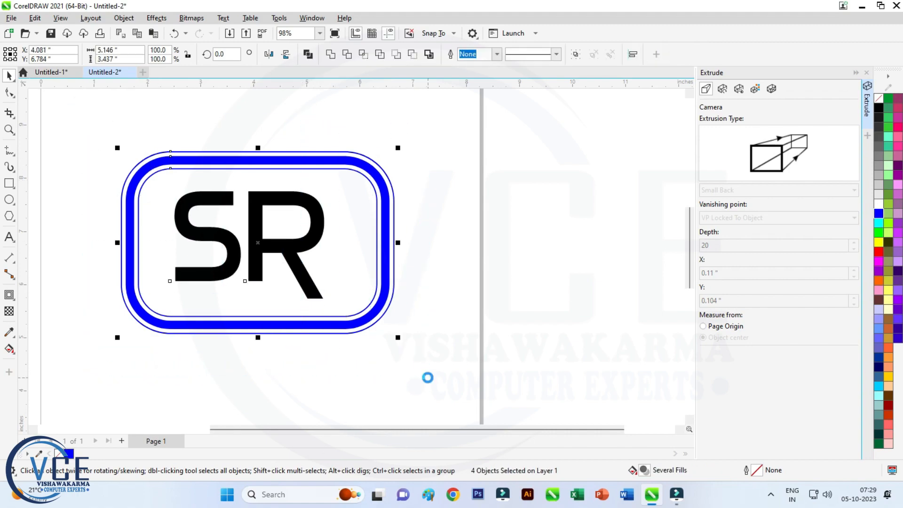
pyautogui.press('c')
pyautogui.scroll(1, 306, 318)
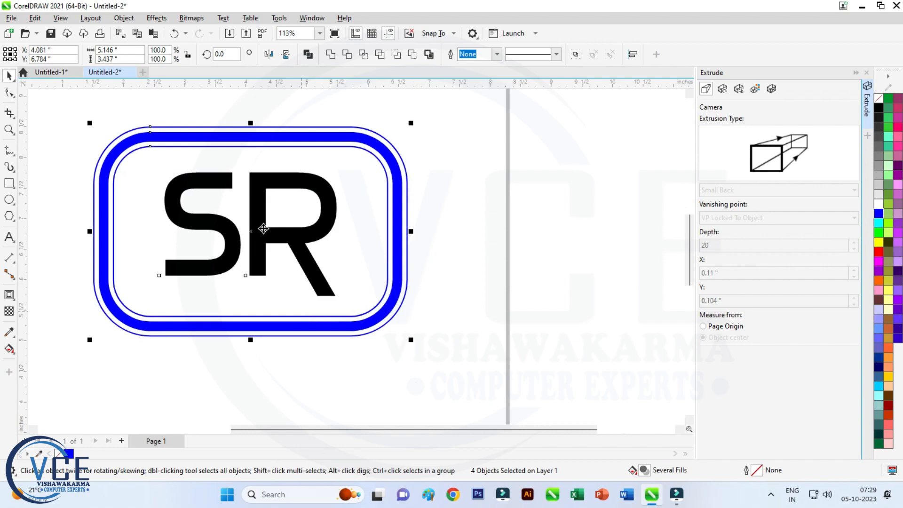
pyautogui.scroll(1, 259, 173)
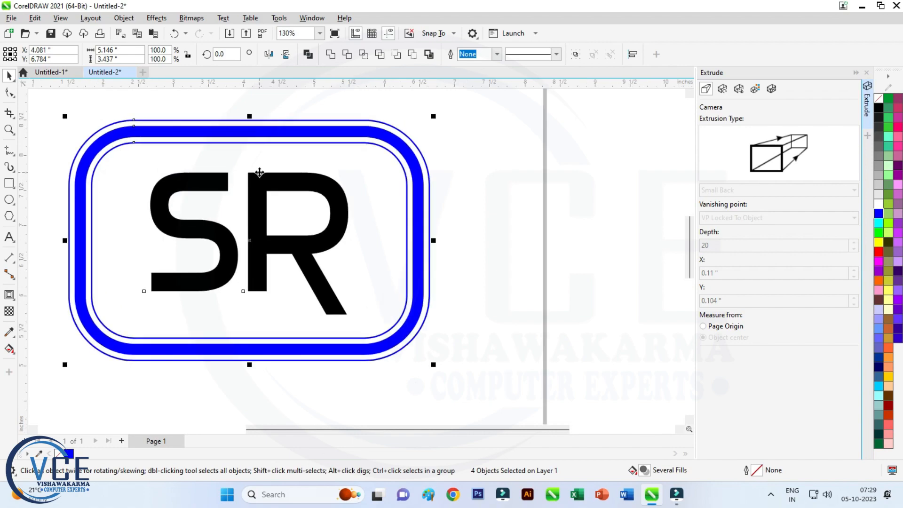
pyautogui.click(176, 190)
pyautogui.click(294, 186)
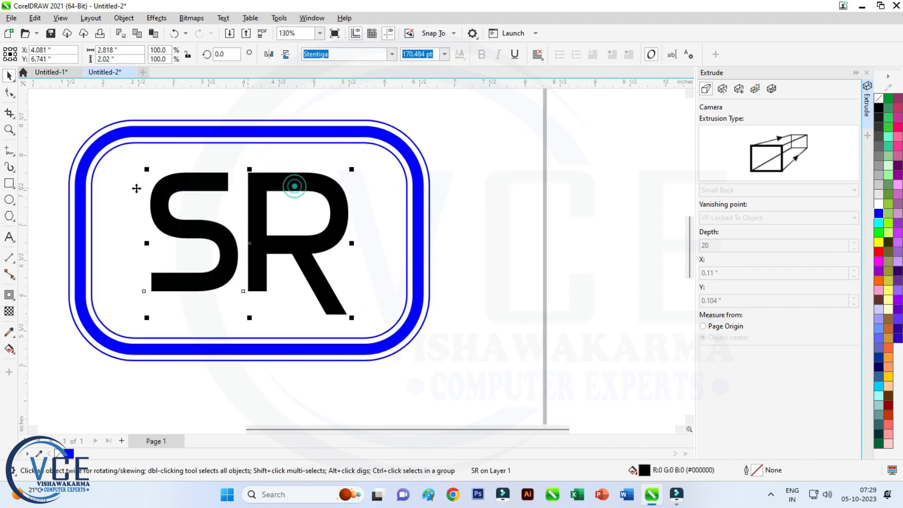
pyautogui.rightClick(216, 178)
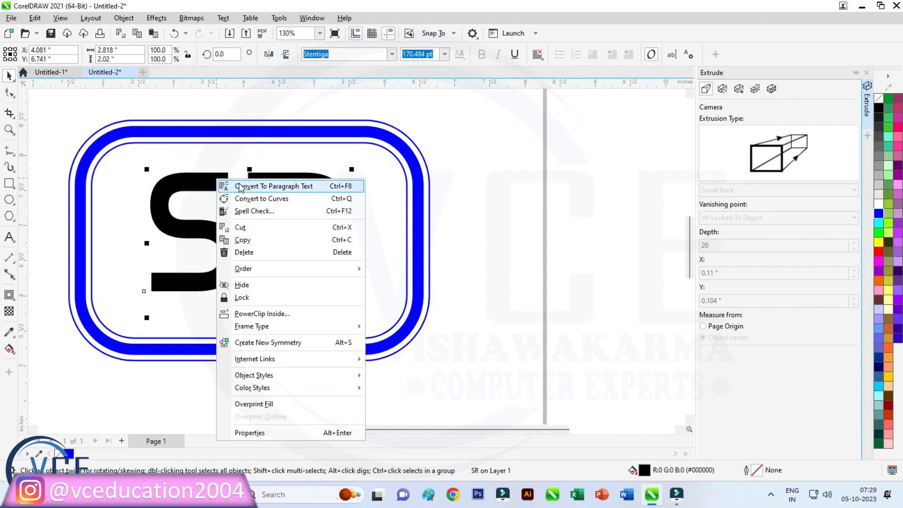
pyautogui.click(266, 199)
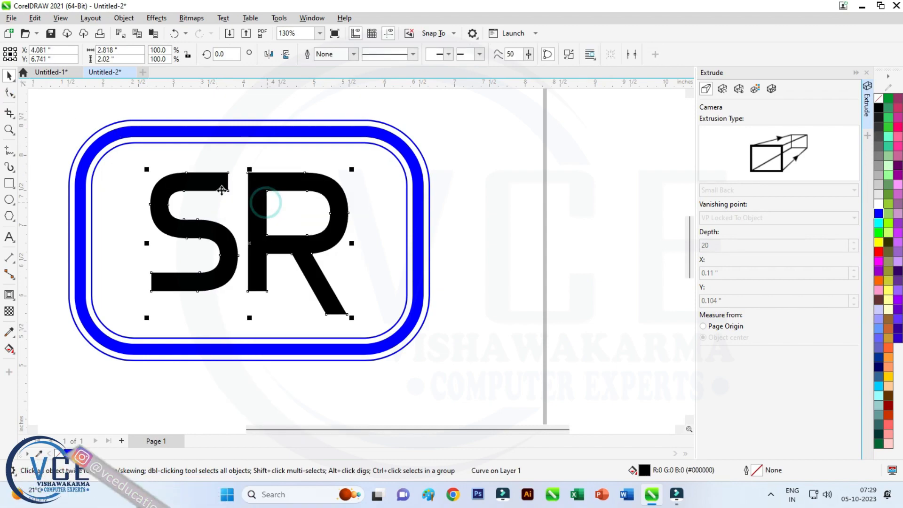
# Extend the lower end of the S horizontally leftward until it overlaps the frame's thick middle band
pyautogui.click(12, 93)
pyautogui.moveTo(120, 236); pyautogui.dragTo(170, 306)
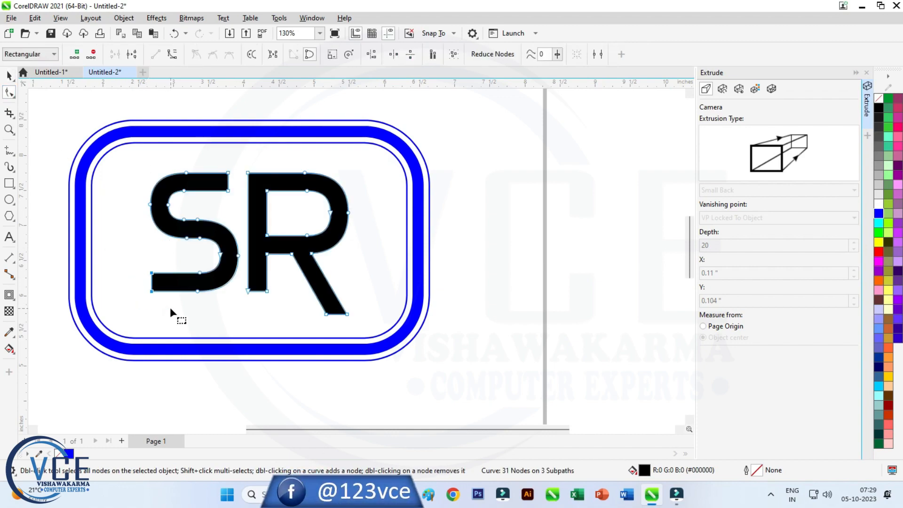
pyautogui.press('Left')
pyautogui.press('Left')
pyautogui.press('Left')
pyautogui.press('Left')
pyautogui.press('Left')
pyautogui.press('Left')
pyautogui.press('Left')
pyautogui.press('Left')
pyautogui.press('Left')
pyautogui.press('Left')
pyautogui.press('Left')
pyautogui.press('Left')
pyautogui.press('Left')
pyautogui.press('Left')
pyautogui.press('Left')
pyautogui.press('Left')
pyautogui.press('Left')
pyautogui.press('Left')
pyautogui.press('Left')
pyautogui.press('Left')
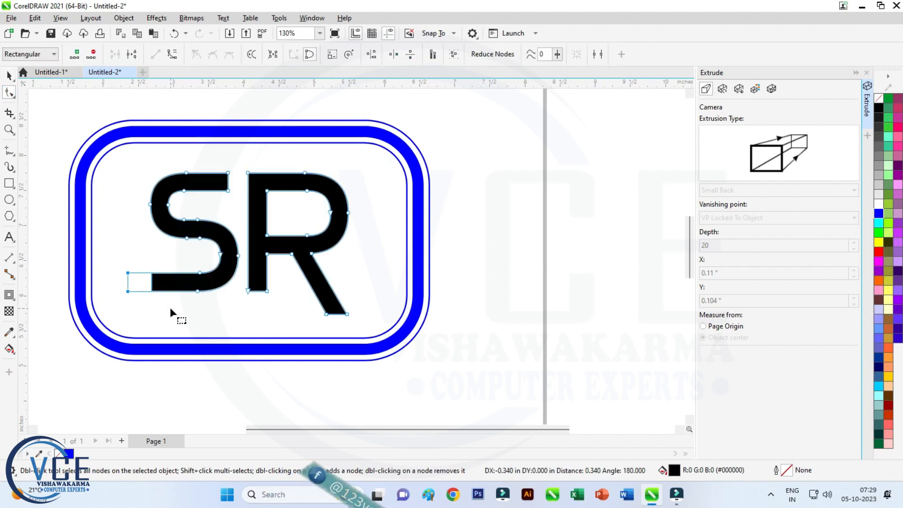
pyautogui.press('Left')
pyautogui.press('Left')
pyautogui.press('Left')
pyautogui.press('Left')
pyautogui.press('Left')
pyautogui.press('Left')
pyautogui.press('Left')
pyautogui.press('Left')
pyautogui.press('Left')
pyautogui.press('Left')
pyautogui.press('Left')
pyautogui.press('Left')
pyautogui.press('Left')
pyautogui.press('Left')
pyautogui.press('Left')
pyautogui.press('Left')
pyautogui.press('Left')
pyautogui.press('Left')
pyautogui.press('Left')
pyautogui.press('Left')
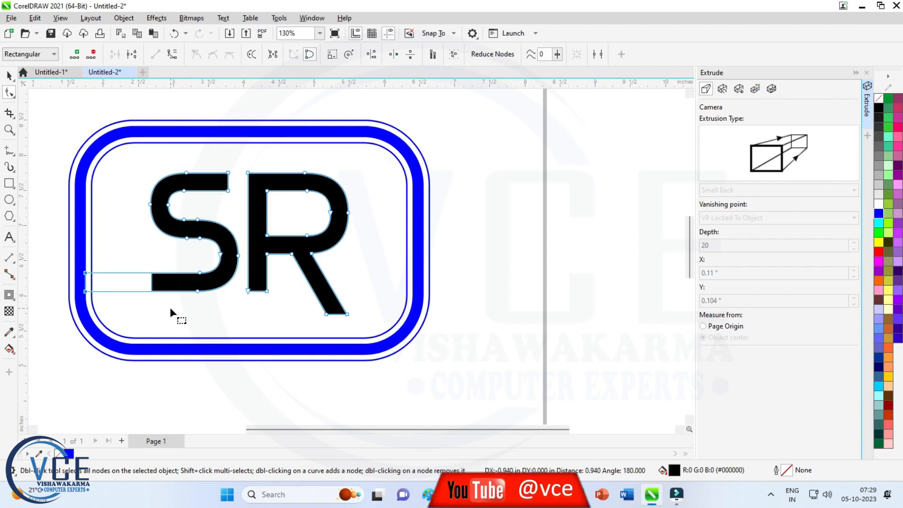
pyautogui.press('Left')
pyautogui.press('Left')
pyautogui.press('Left')
pyautogui.press('Left')
pyautogui.press('Left')
pyautogui.press('Left')
pyautogui.press('Left')
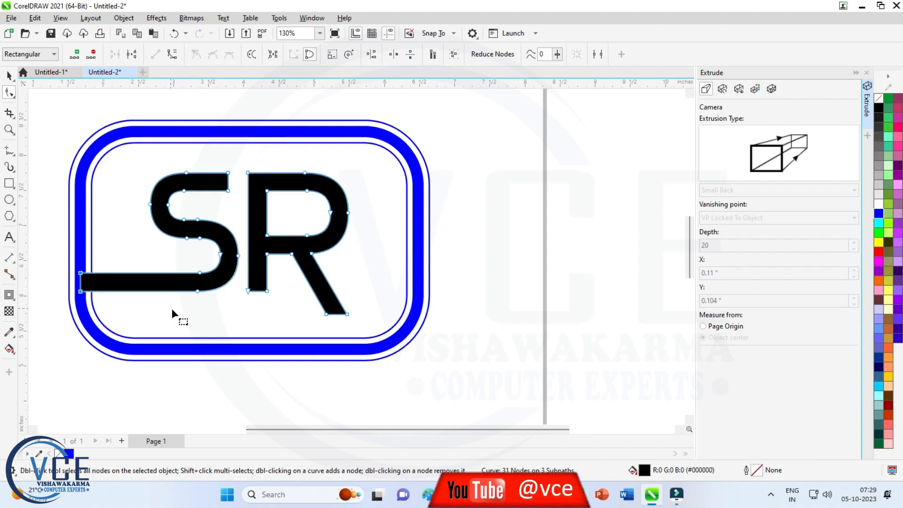
# Extend the diagonal leg of the R down and to the right until it overlaps the frame's thick lower band
pyautogui.moveTo(308, 302); pyautogui.dragTo(381, 328)
pyautogui.press('Down')
pyautogui.press('Down')
pyautogui.press('Down')
pyautogui.press('Down')
pyautogui.press('Down')
pyautogui.press('Down')
pyautogui.press('Down')
pyautogui.press('Down')
pyautogui.press('Down')
pyautogui.press('Down')
pyautogui.press('Down')
pyautogui.press('Down')
pyautogui.press('Down')
pyautogui.press('Down')
pyautogui.press('Down')
pyautogui.press('Down')
pyautogui.press('Down')
pyautogui.press('Down')
pyautogui.press('Down')
pyautogui.press('Down')
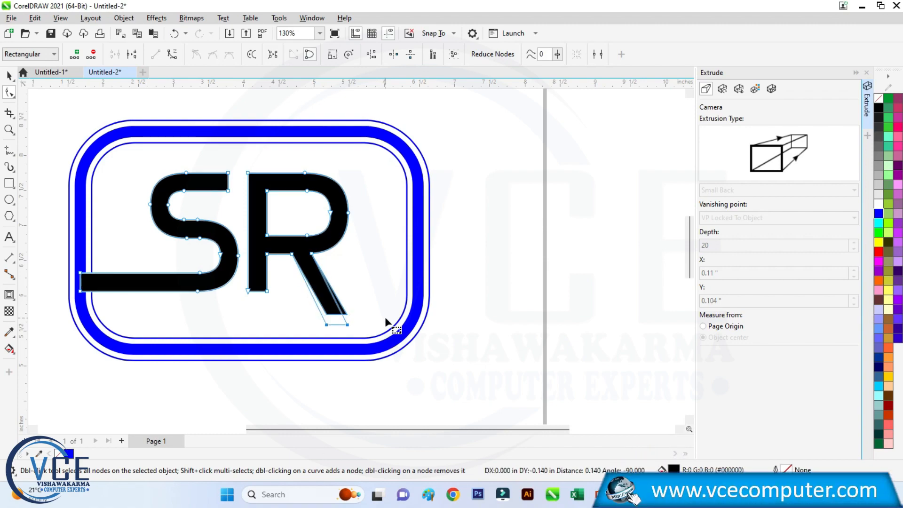
pyautogui.press('Right')
pyautogui.press('Right')
pyautogui.press('Right')
pyautogui.press('Right')
pyautogui.press('Right')
pyautogui.press('Right')
pyautogui.press('Right')
pyautogui.press('Right')
pyautogui.press('Right')
pyautogui.press('Right')
pyautogui.press('Right')
pyautogui.press('Right')
pyautogui.press('Right')
pyautogui.press('Right')
pyautogui.press('Right')
pyautogui.press('Right')
pyautogui.press('Right')
pyautogui.press('Down')
pyautogui.press('Down')
pyautogui.press('Down')
pyautogui.press('Down')
pyautogui.press('Down')
pyautogui.press('Down')
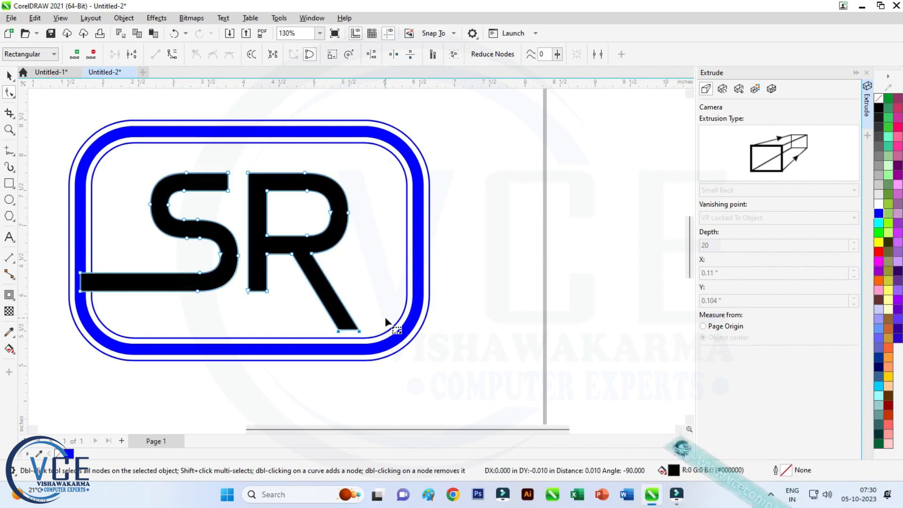
pyautogui.press('Down')
pyautogui.press('Down')
pyautogui.press('Down')
pyautogui.press('Down')
pyautogui.press('Down')
pyautogui.press('Down')
pyautogui.press('Down')
pyautogui.press('Down')
pyautogui.press('Down')
pyautogui.press('Down')
pyautogui.press('Down')
pyautogui.press('Down')
pyautogui.press('Down')
pyautogui.press('Down')
pyautogui.press('Down')
pyautogui.press('Down')
pyautogui.press('Down')
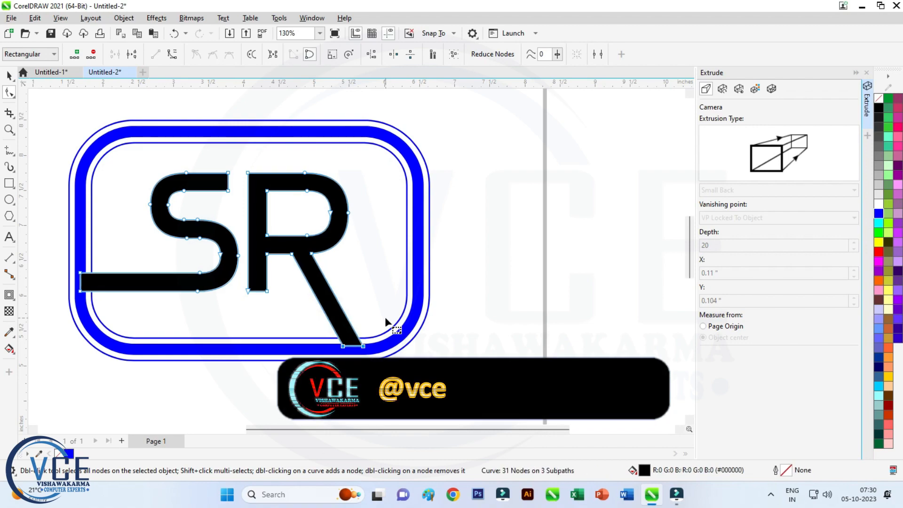
pyautogui.press('Right')
pyautogui.press('Right')
pyautogui.press('Right')
pyautogui.press('Right')
pyautogui.press('Right')
pyautogui.press('Right')
pyautogui.press('Down')
pyautogui.press('Down')
pyautogui.press('Down')
pyautogui.press('Down')
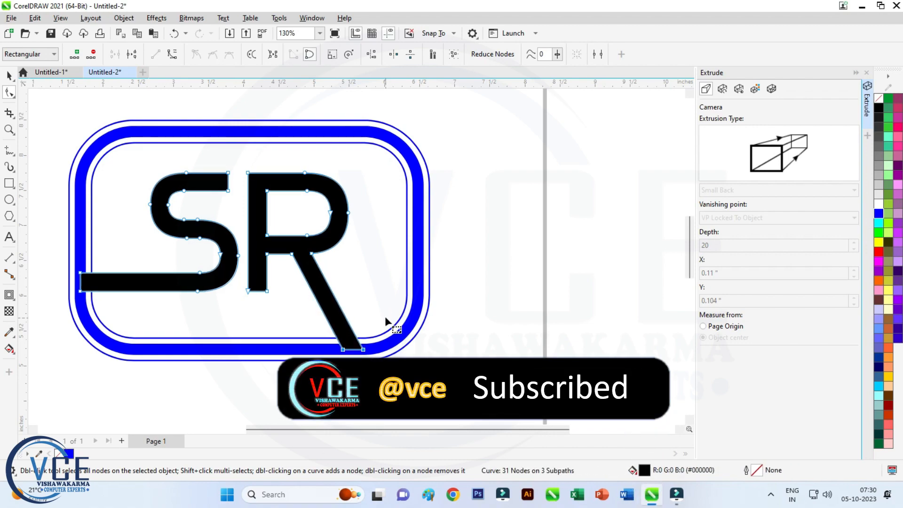
pyautogui.click(9, 75)
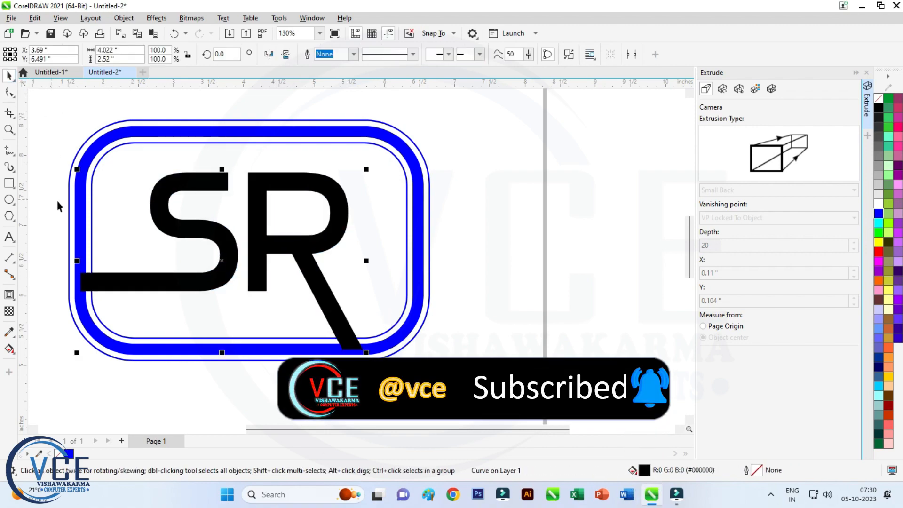
pyautogui.click(10, 94)
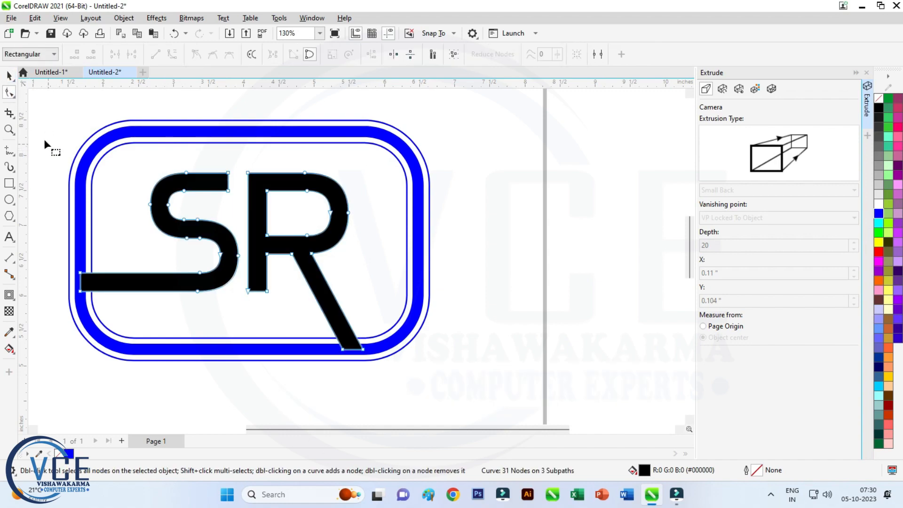
pyautogui.moveTo(107, 271); pyautogui.dragTo(245, 323)
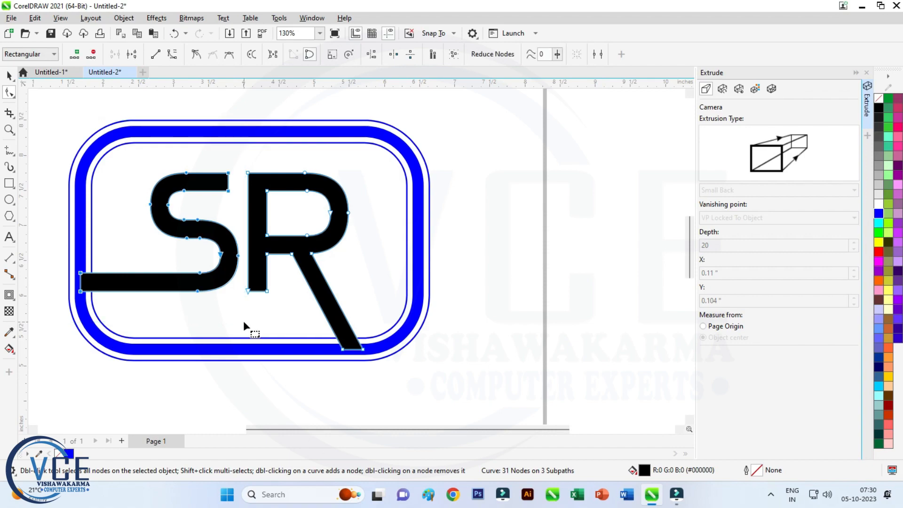
pyautogui.press('Delete')
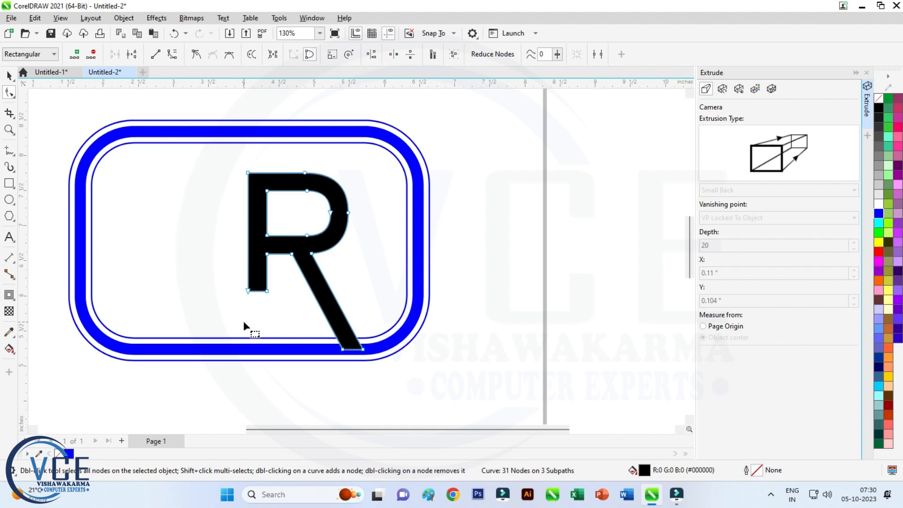
pyautogui.hotkey('ctrl', 'z')
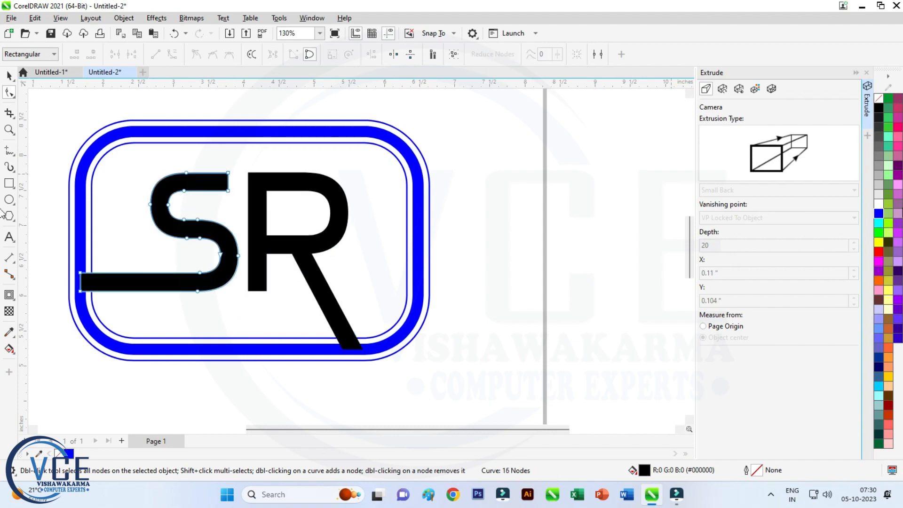
# Fill the S with cyan (#00FFFF) and the R with blue (#0000FF)
pyautogui.click(878, 222)
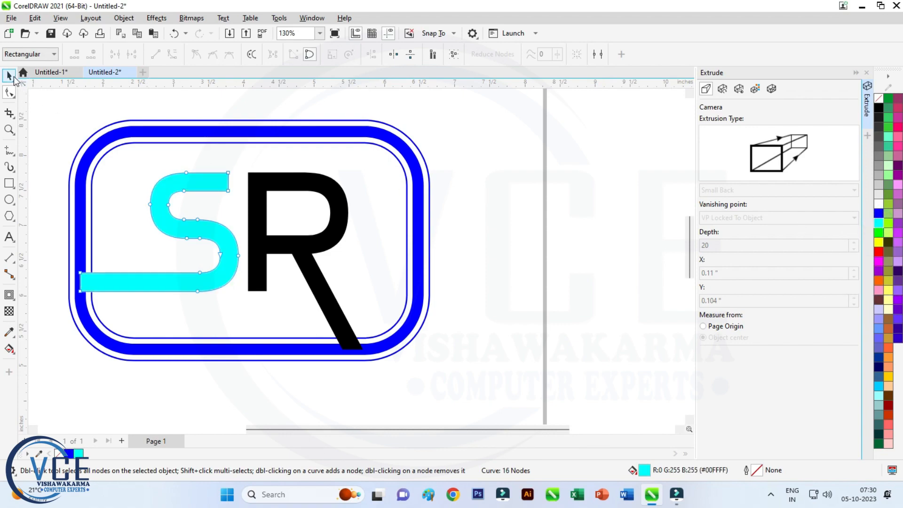
pyautogui.click(10, 76)
pyautogui.click(280, 178)
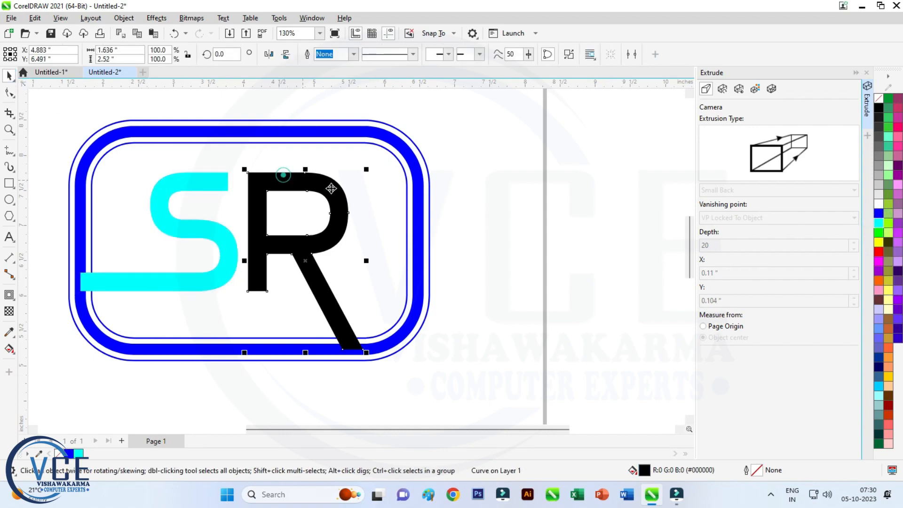
pyautogui.click(879, 214)
pyautogui.click(474, 244)
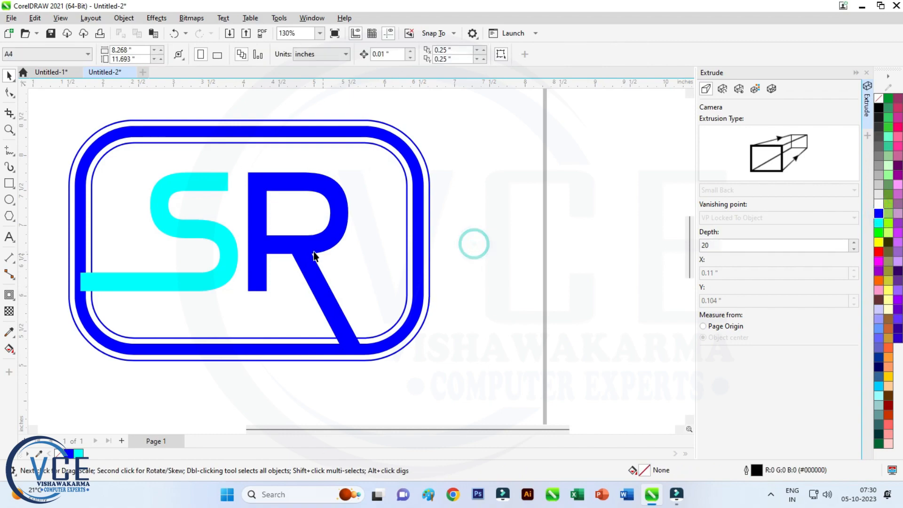
# Draw a rectangle about 0.57 in wide across the frame's left side just above the S's tail and reduce its height to about 0.12 in
pyautogui.scroll(1, 197, 230)
pyautogui.click(196, 228)
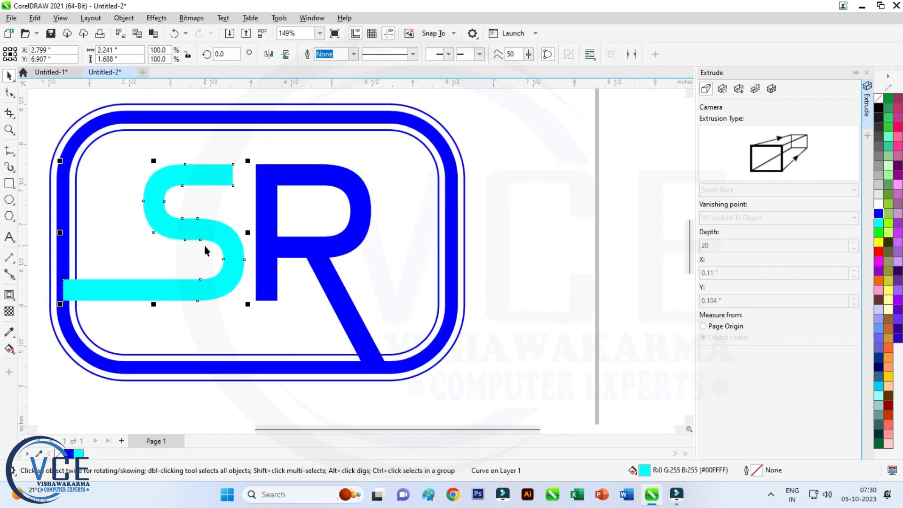
pyautogui.click(9, 183)
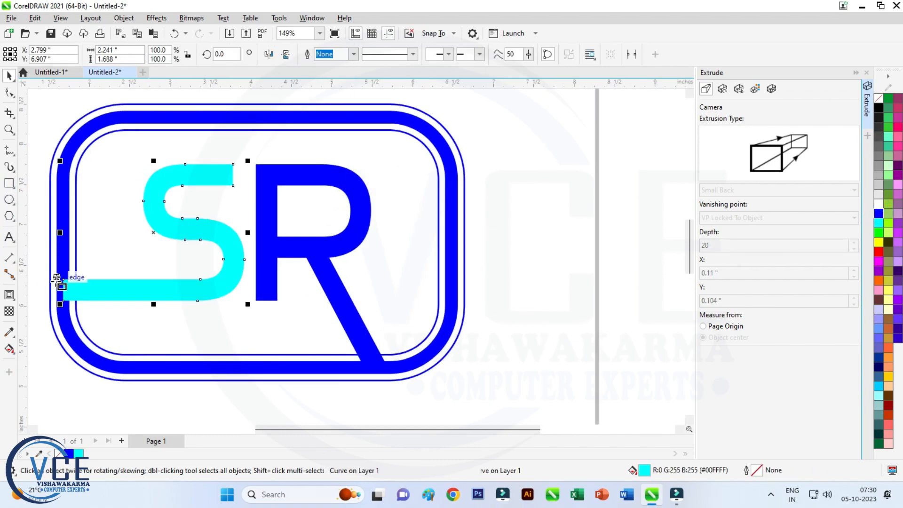
pyautogui.scroll(2, 56, 284)
pyautogui.moveTo(37, 255); pyautogui.dragTo(99, 278)
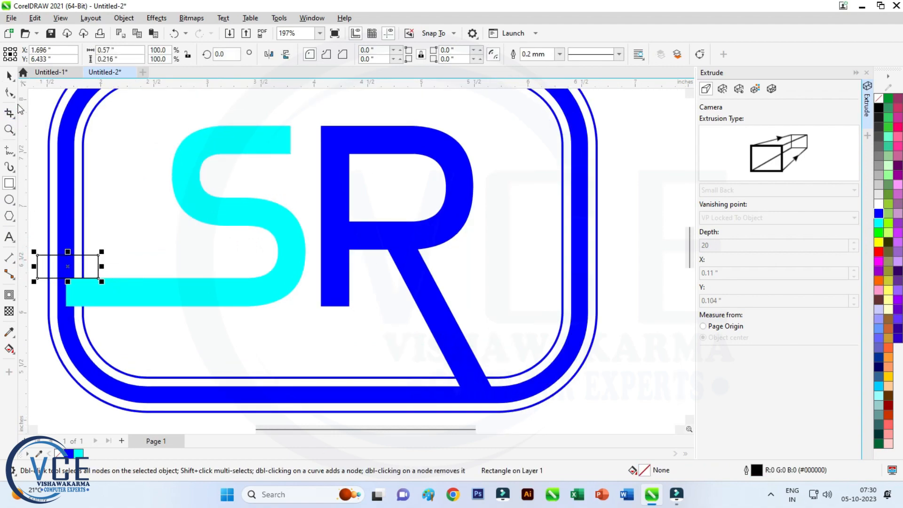
pyautogui.click(10, 77)
pyautogui.scroll(4, 64, 276)
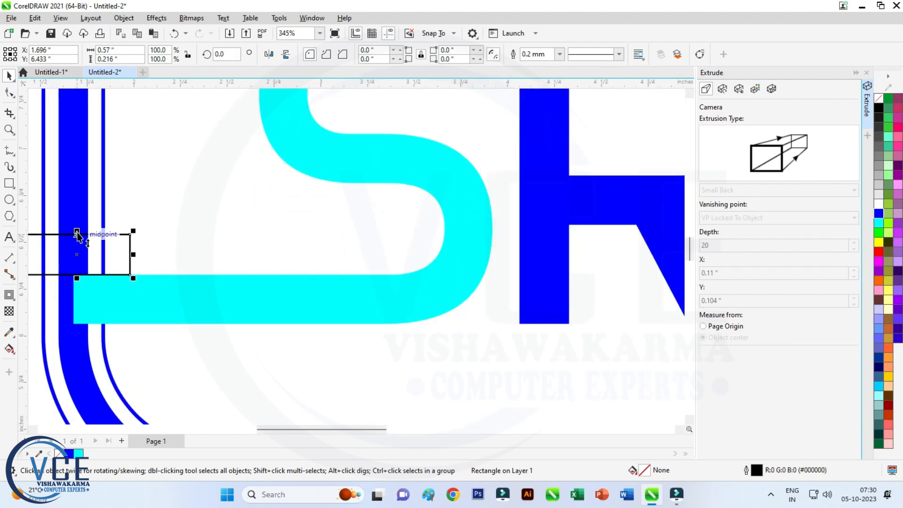
pyautogui.moveTo(78, 238); pyautogui.dragTo(80, 254)
pyautogui.scroll(-4, 168, 243)
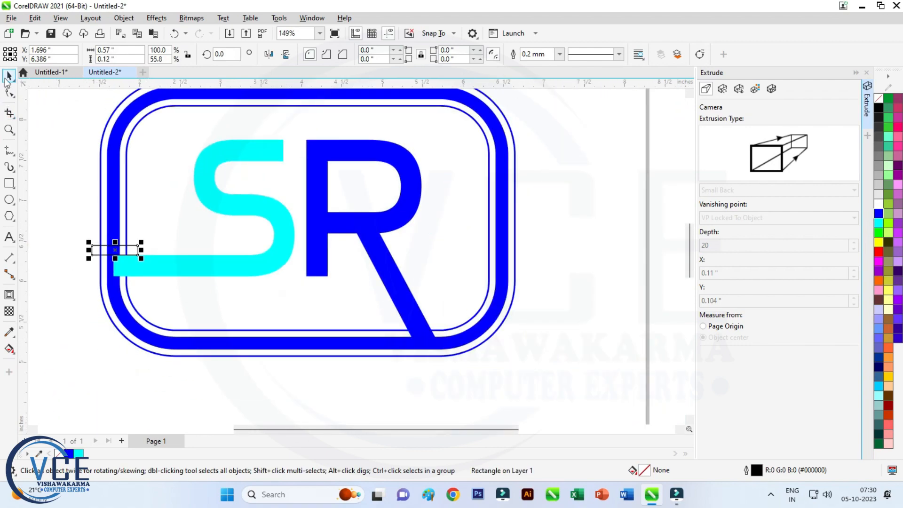
# Fill the small rectangle above the S's tail with white and deselect it
pyautogui.click(878, 206)
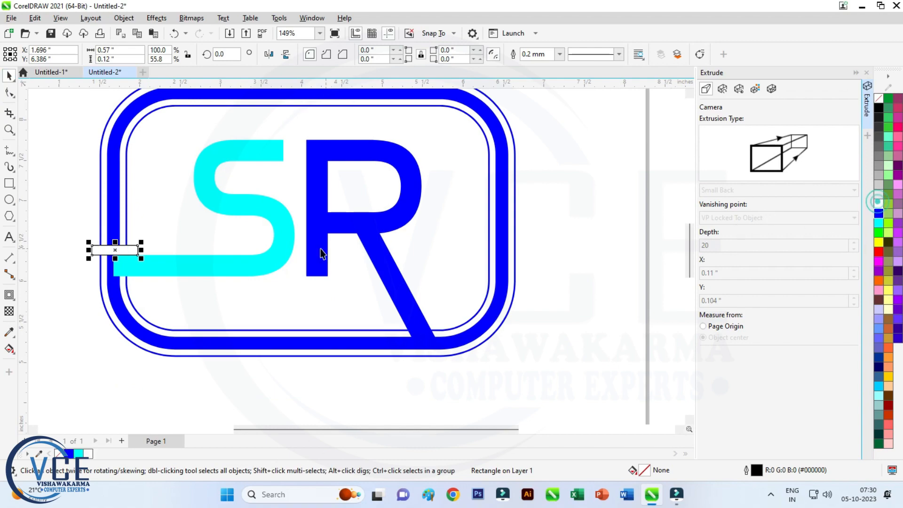
pyautogui.click(74, 197)
pyautogui.scroll(-2, 136, 244)
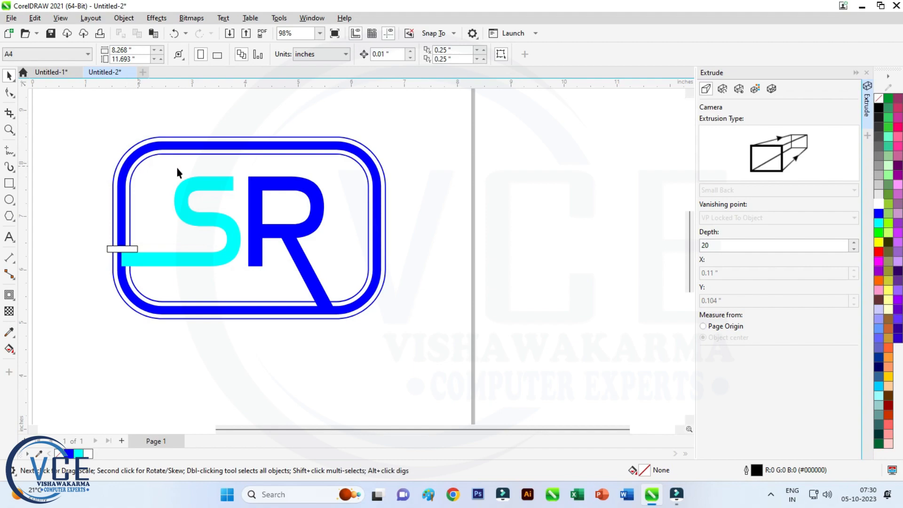
# Group the frame's inner thin line, thick band and outer thin line, leaving the small white rectangle out of the group
pyautogui.click(324, 154)
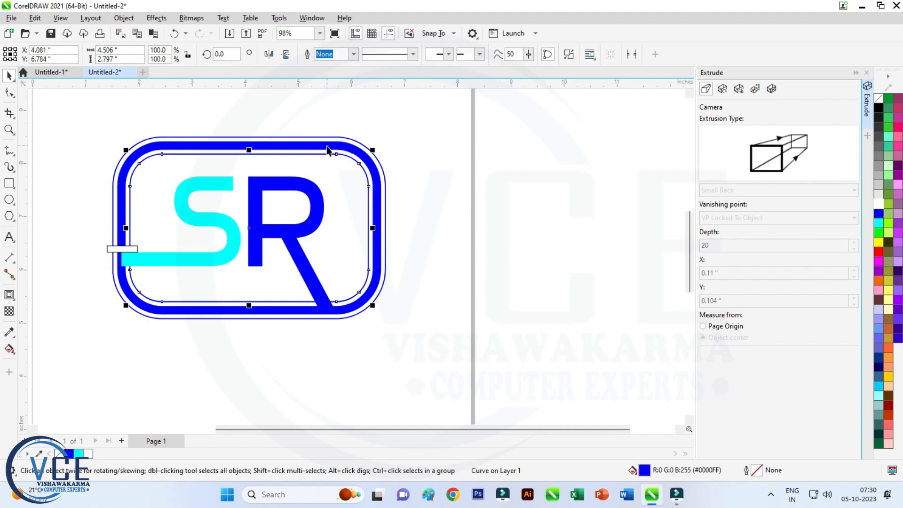
pyautogui.keyDown('shift'); pyautogui.click(327, 142); pyautogui.keyUp('shift')
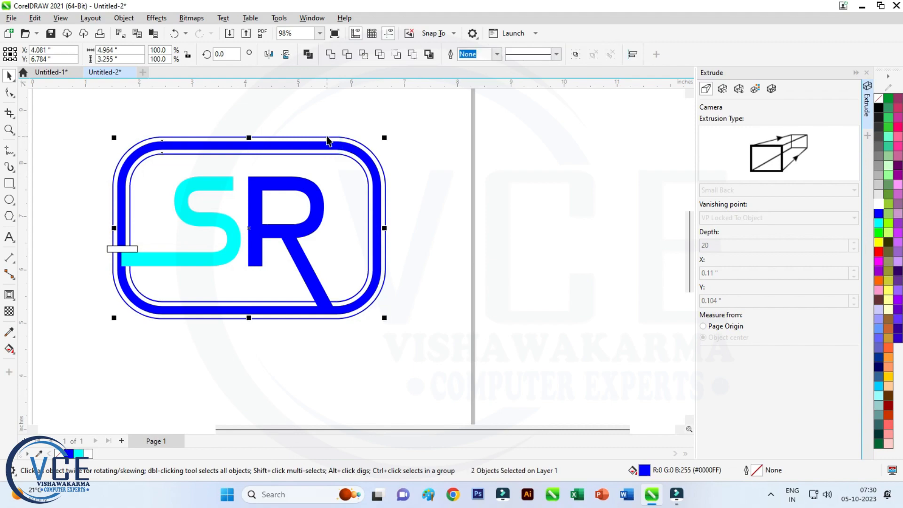
pyautogui.keyDown('shift'); pyautogui.click(327, 139); pyautogui.keyUp('shift')
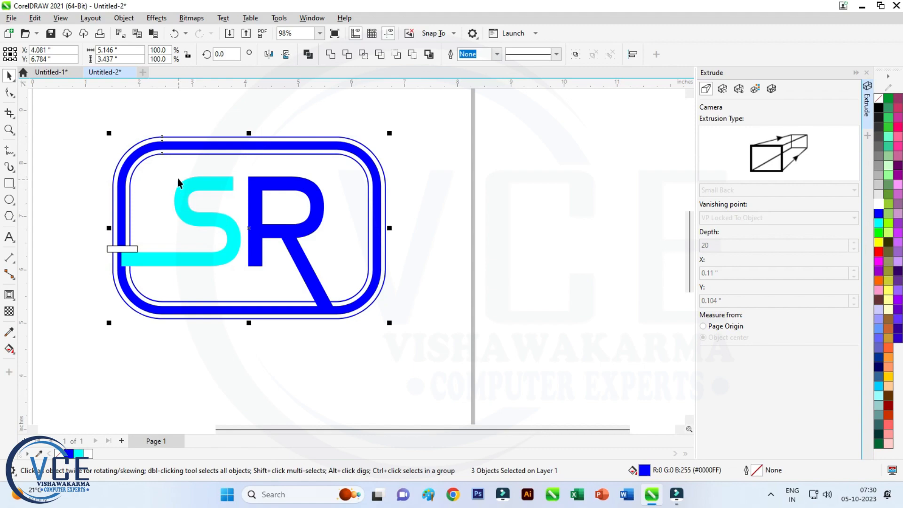
pyautogui.rightClick(188, 145)
pyautogui.click(234, 190)
pyautogui.click(80, 192)
# Trim the grouped frame with the small white rectangle above the S's tail
pyautogui.click(110, 249)
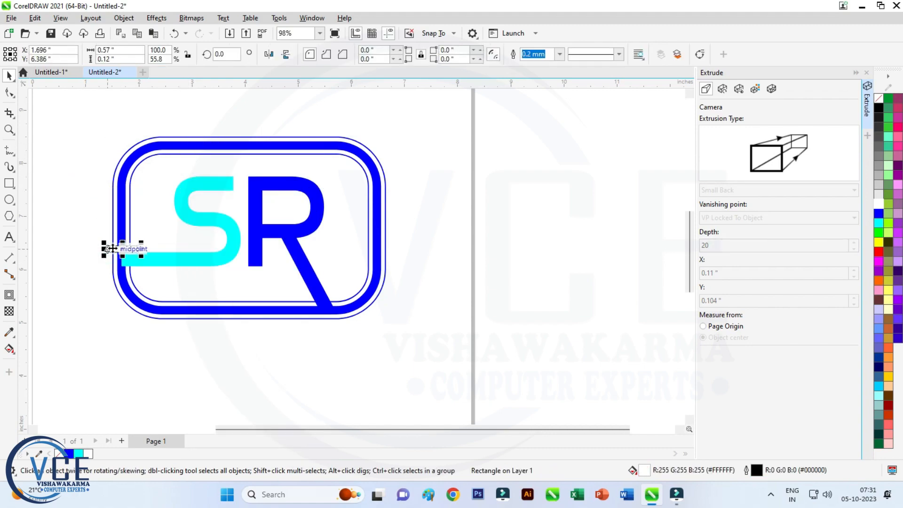
pyautogui.keyDown('shift'); pyautogui.click(319, 137); pyautogui.keyUp('shift')
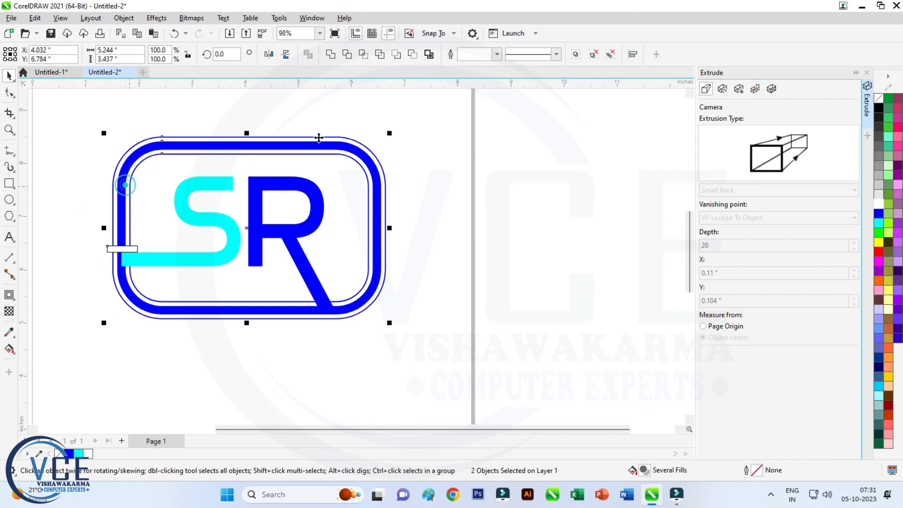
pyautogui.click(348, 58)
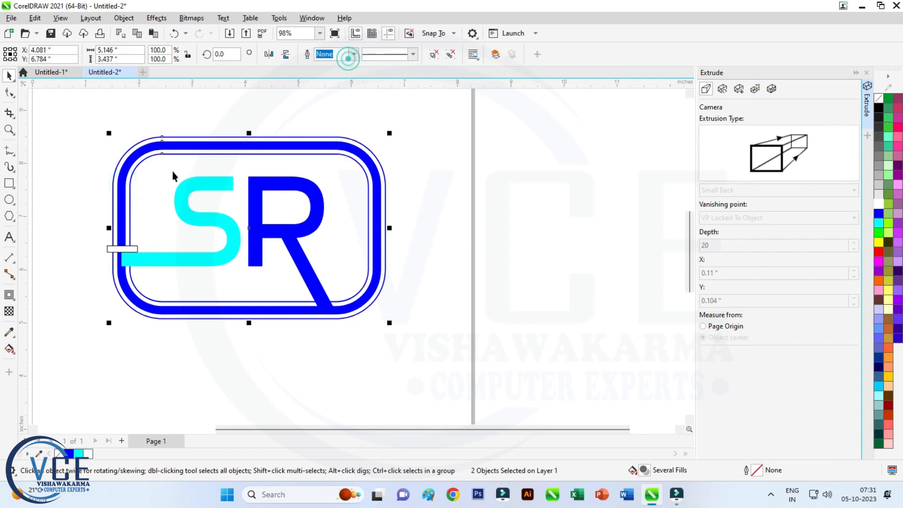
pyautogui.click(89, 213)
# Move the white rectangle across the frame's lower band beside the R's diagonal leg and rotate it to about 299.6°, parallel to the leg
pyautogui.moveTo(117, 249); pyautogui.dragTo(286, 354)
pyautogui.scroll(2, 375, 297)
pyautogui.click(285, 335)
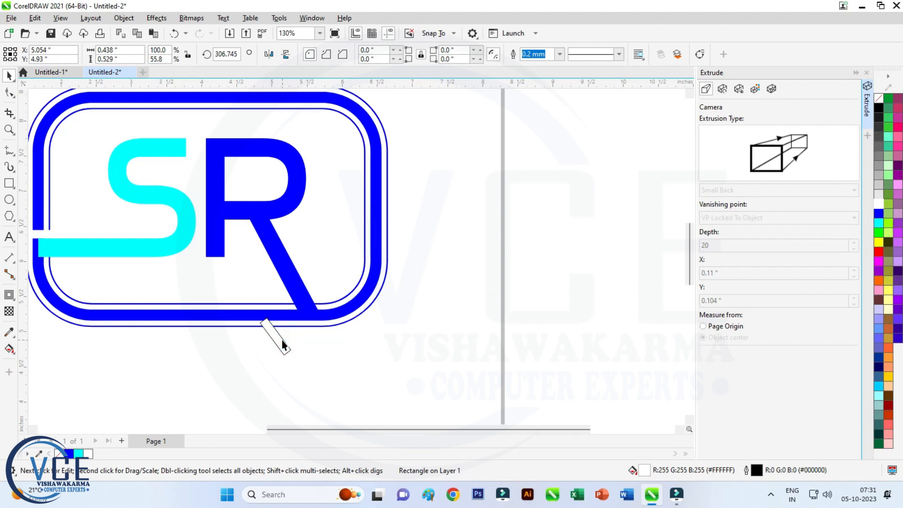
pyautogui.moveTo(283, 343); pyautogui.dragTo(300, 316)
pyautogui.scroll(3, 300, 316)
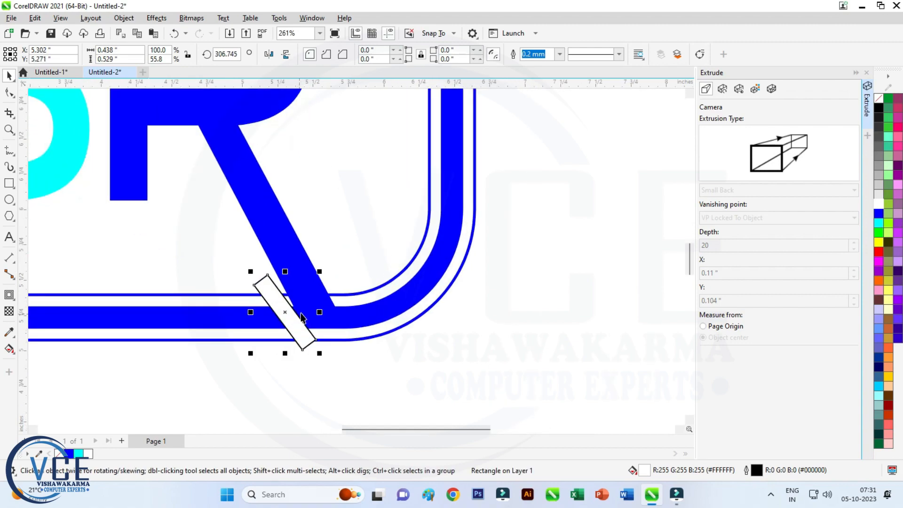
pyautogui.click(277, 307)
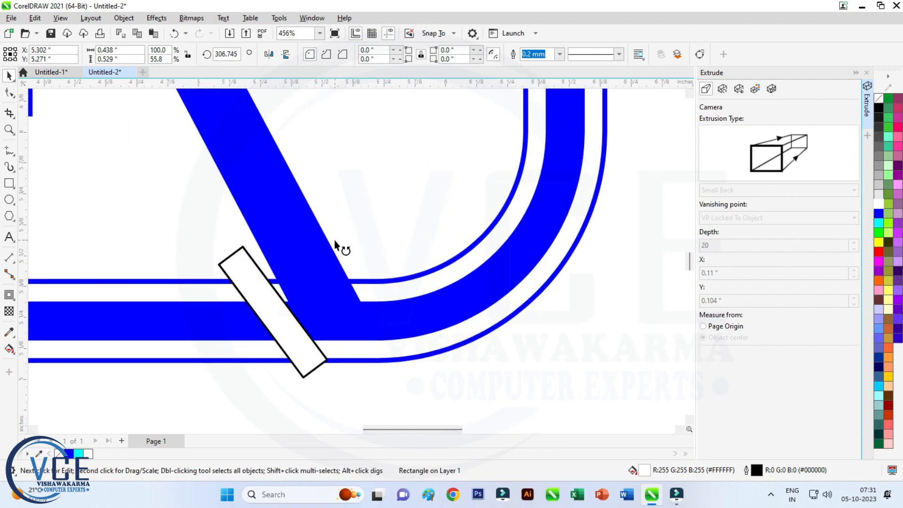
pyautogui.moveTo(335, 245); pyautogui.dragTo(346, 244)
pyautogui.press('Right')
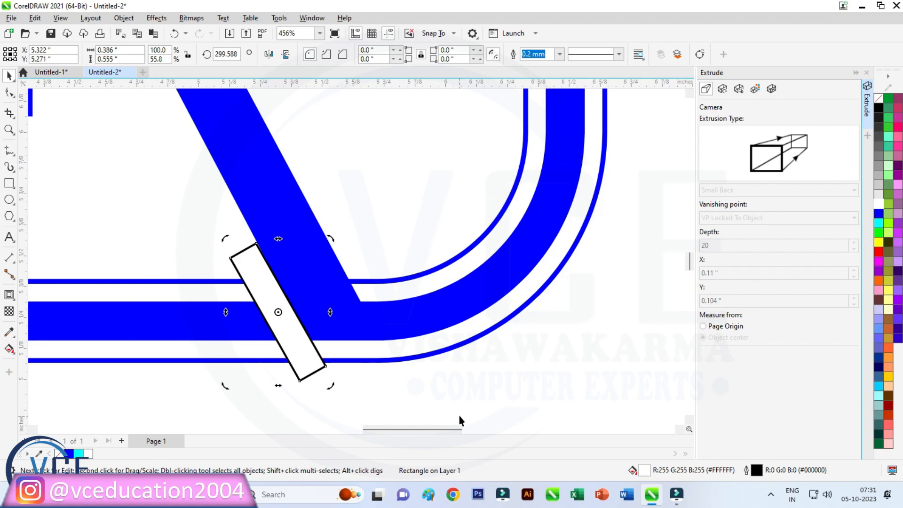
pyautogui.click(180, 398)
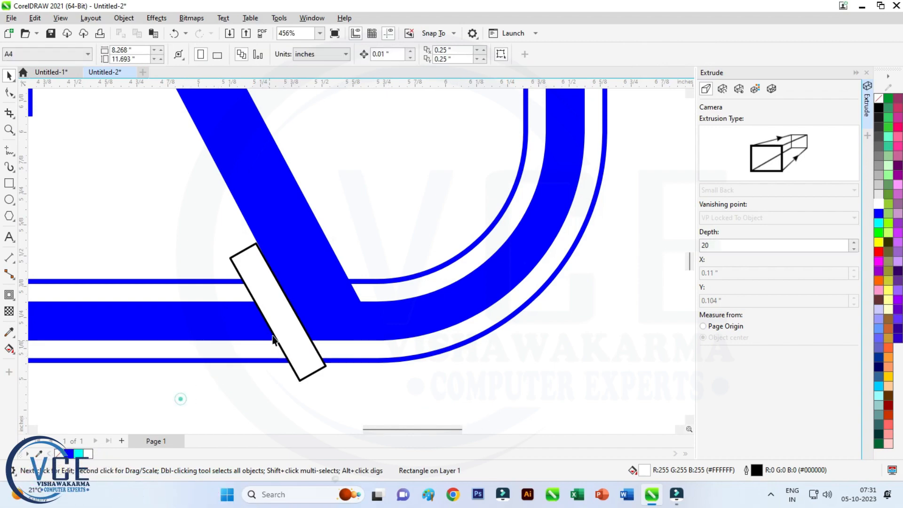
# Trim the grouped frame with the tilted rectangle beside the R's leg, and delete the rectangle
pyautogui.click(256, 280)
pyautogui.keyDown('shift'); pyautogui.click(177, 318); pyautogui.keyUp('shift')
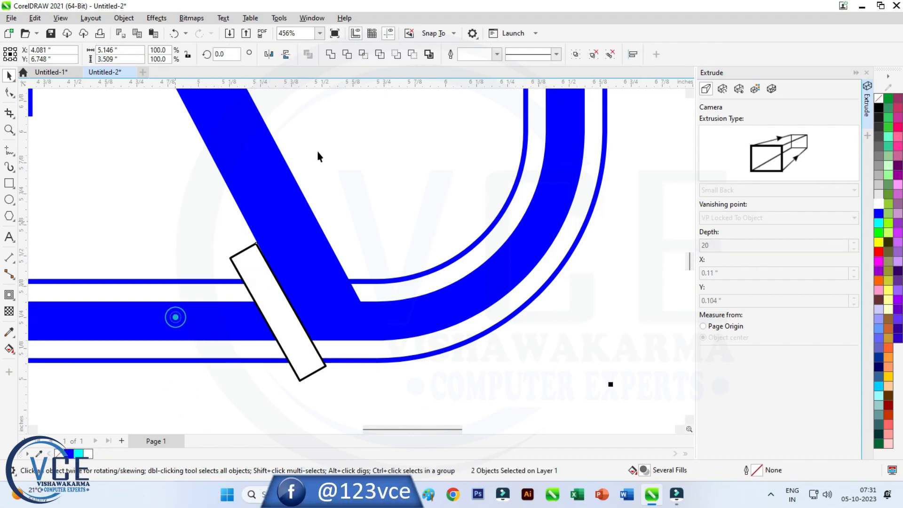
pyautogui.click(260, 277)
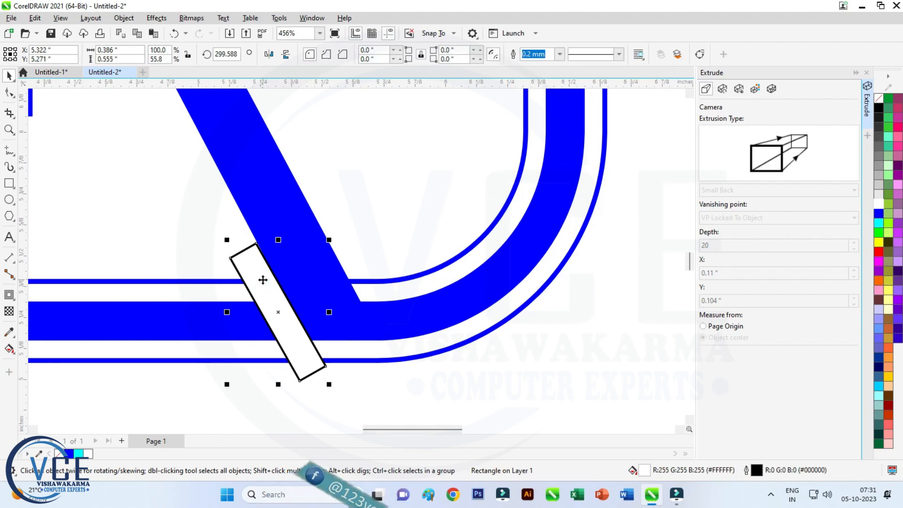
pyautogui.press('Delete')
pyautogui.scroll(-8, 332, 296)
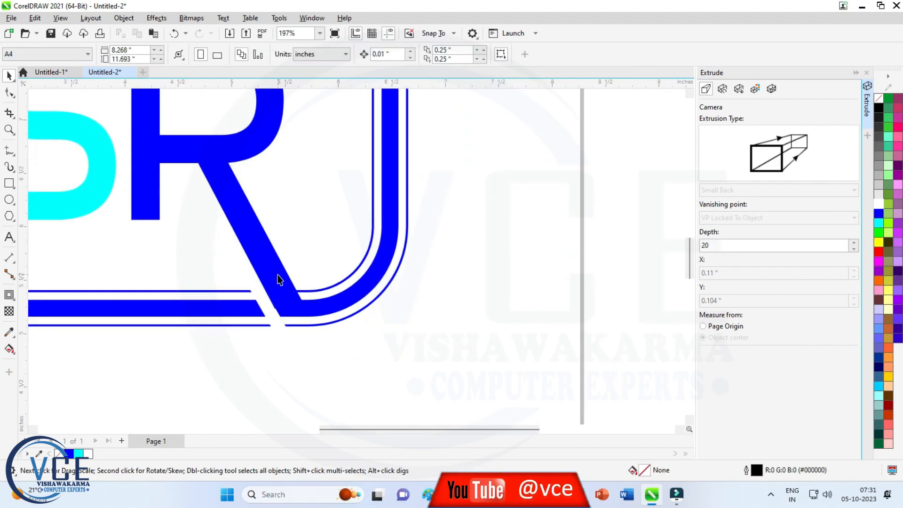
pyautogui.scroll(2, 321, 232)
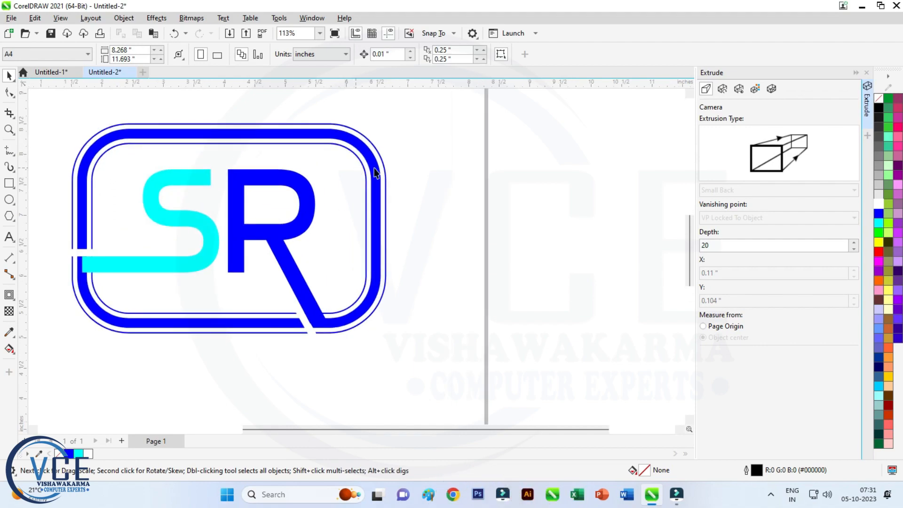
# Break the frame's thick band apart into separate curves and deselect them
pyautogui.press('F10')
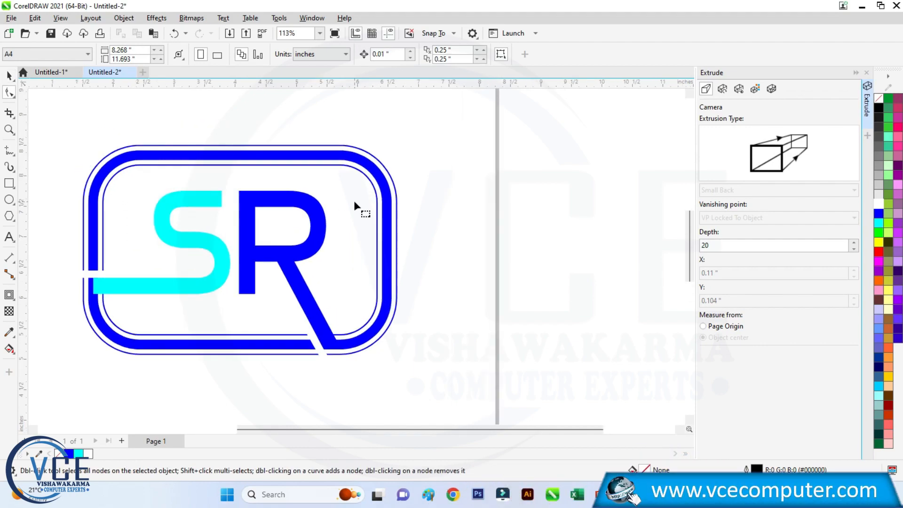
pyautogui.click(86, 305)
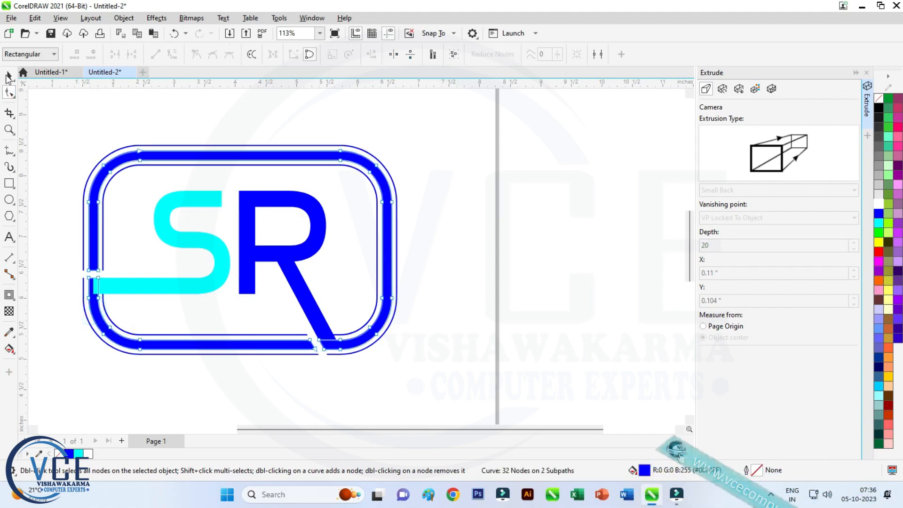
pyautogui.click(9, 76)
pyautogui.click(142, 342)
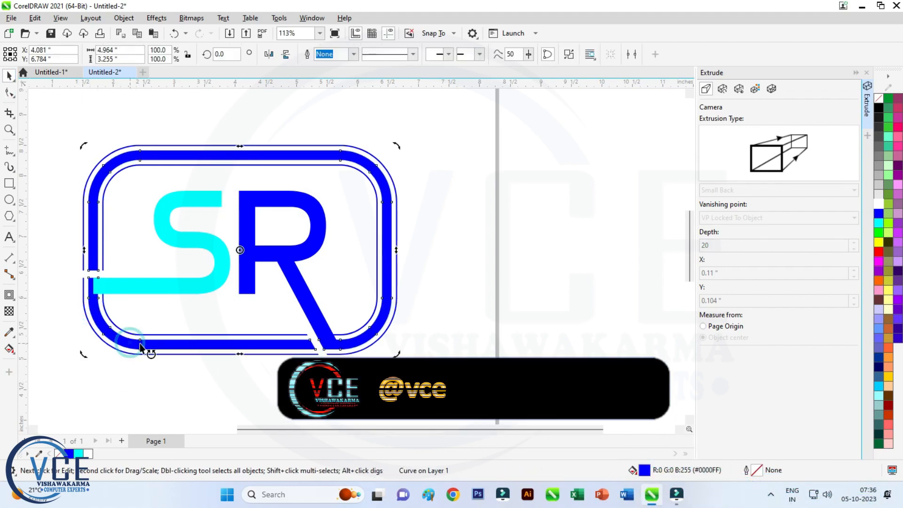
pyautogui.rightClick(143, 343)
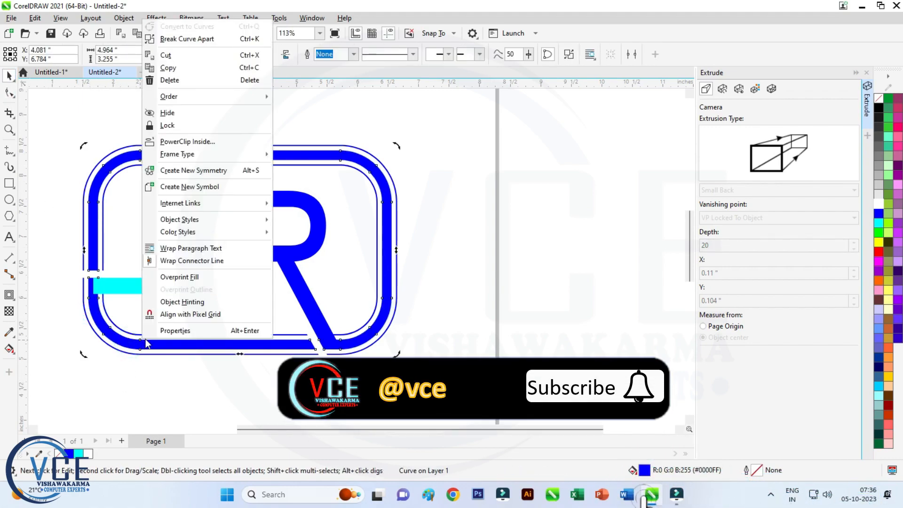
pyautogui.click(218, 38)
pyautogui.click(120, 390)
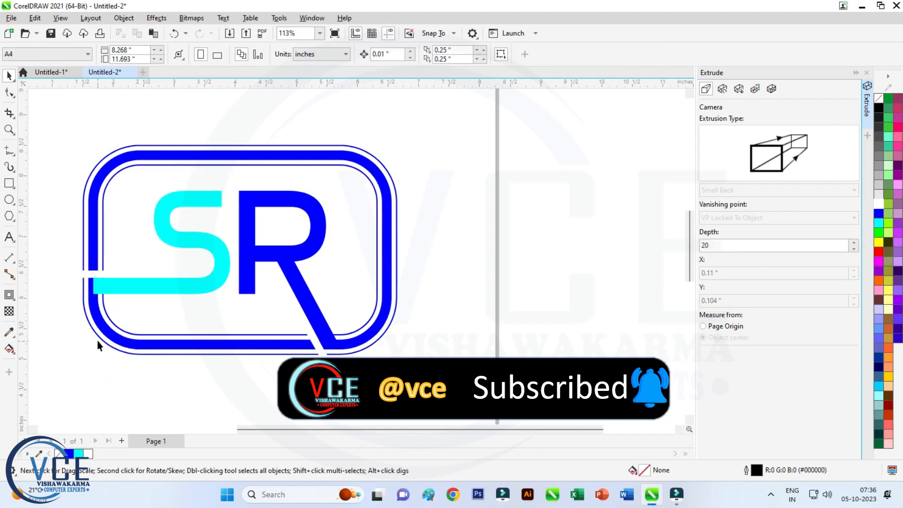
# Break apart the frame's outer thin line and its inner thin line into separate curves
pyautogui.click(101, 343)
pyautogui.rightClick(101, 342)
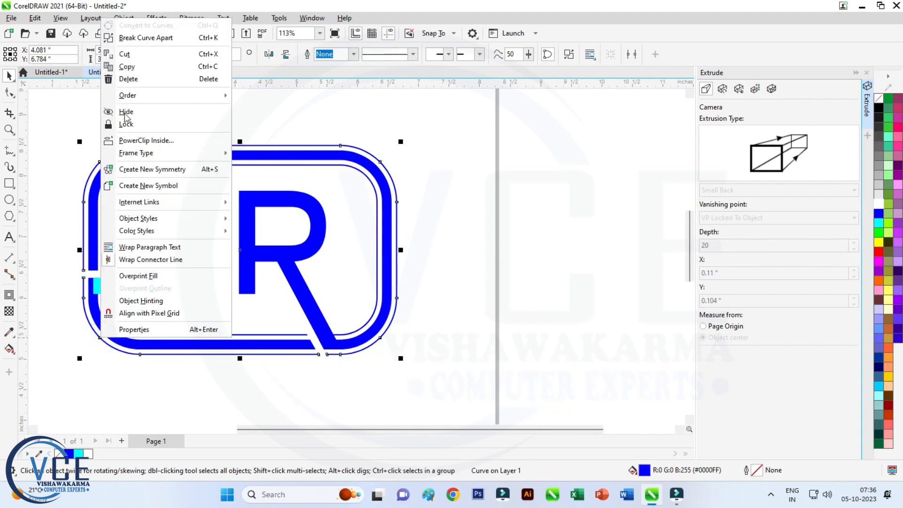
pyautogui.click(163, 41)
pyautogui.click(105, 386)
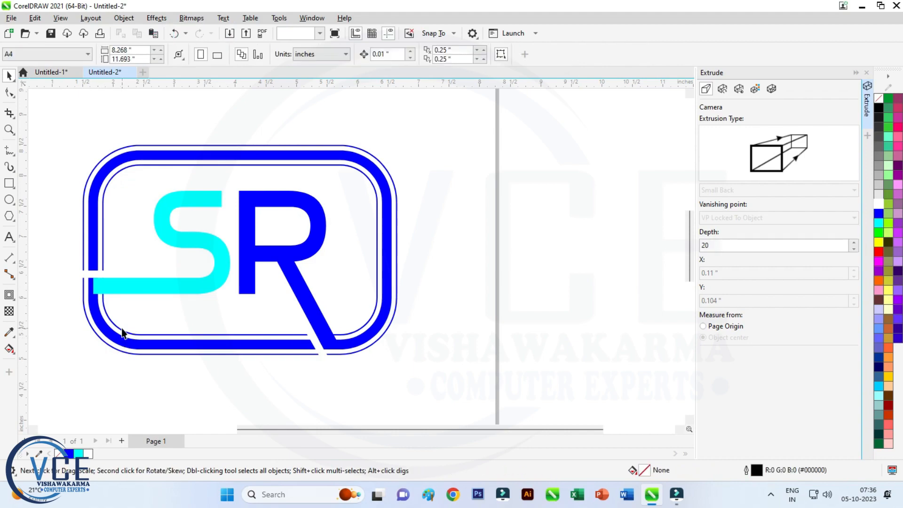
pyautogui.click(123, 328)
pyautogui.rightClick(122, 328)
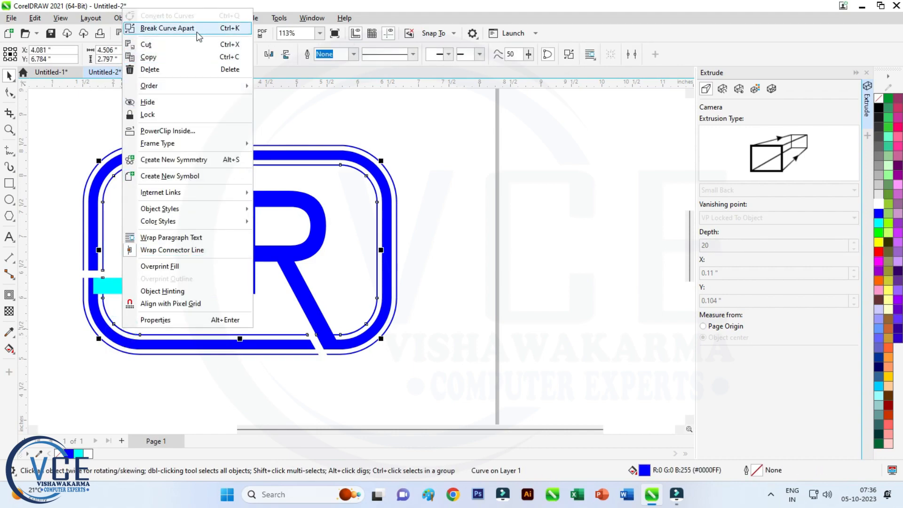
pyautogui.click(198, 29)
pyautogui.click(89, 392)
# Fill the lower-left section of the thick band, which joins the S's tail, with cyan (#00FFFF)
pyautogui.click(111, 335)
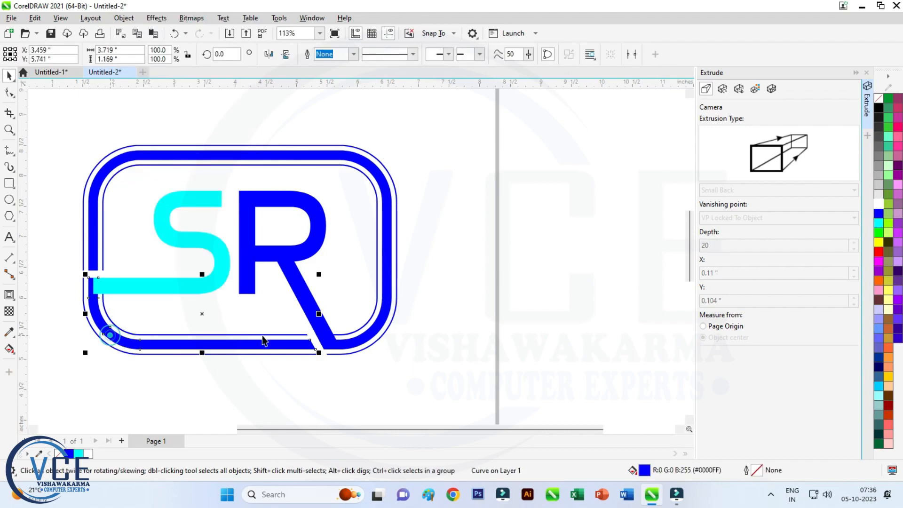
pyautogui.click(879, 223)
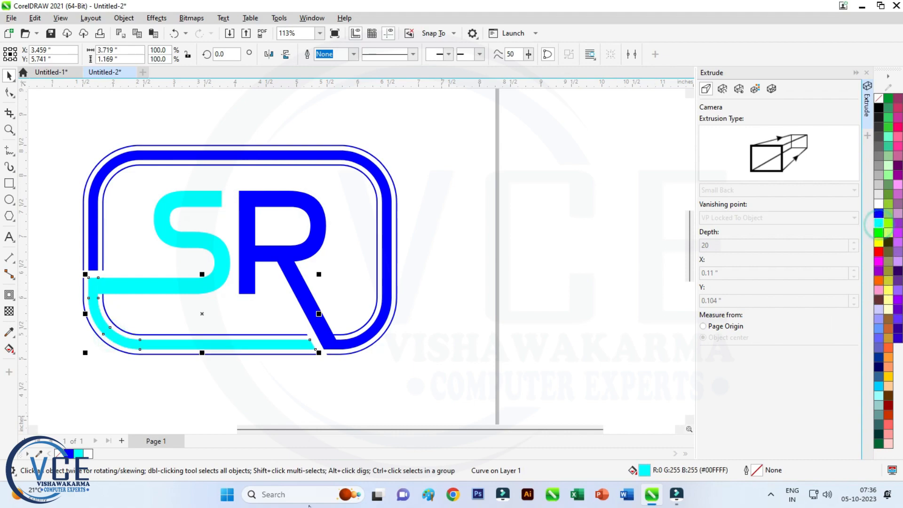
pyautogui.click(264, 401)
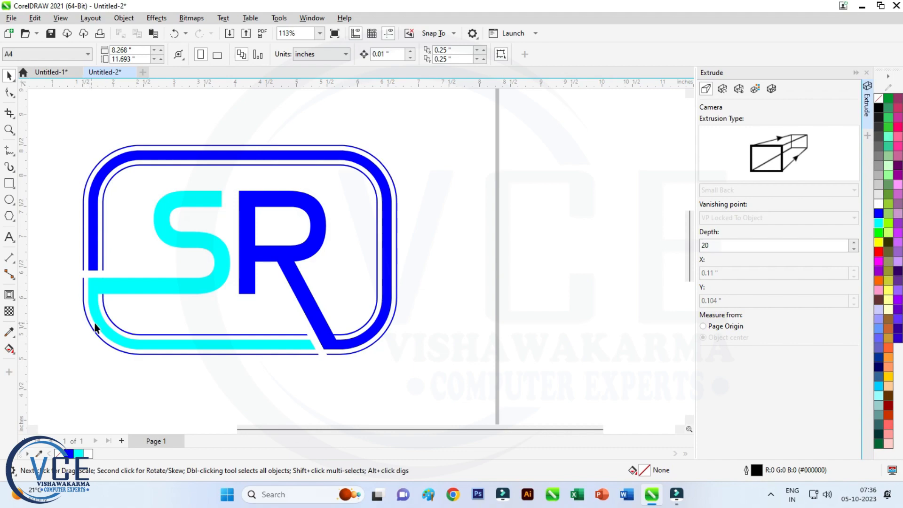
# Fill the upper-right sections of the outer and inner thin frame lines with cyan
pyautogui.click(377, 162)
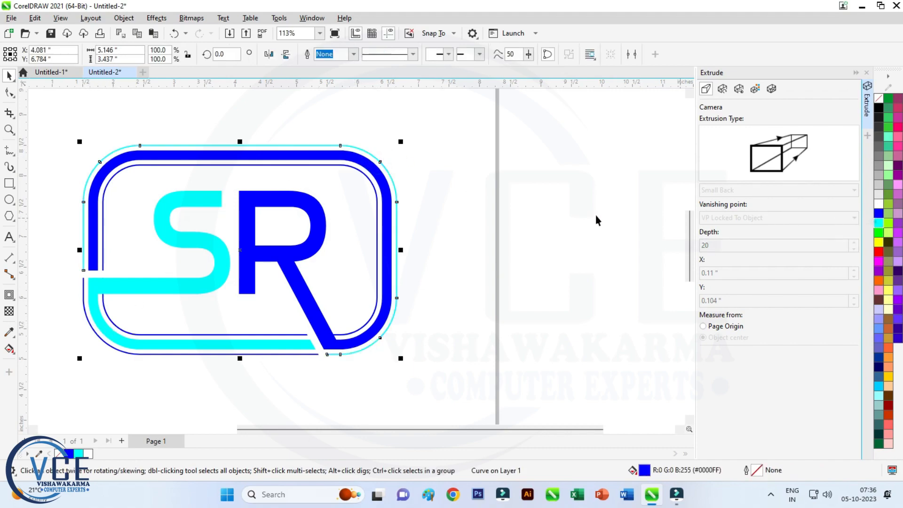
pyautogui.click(367, 179)
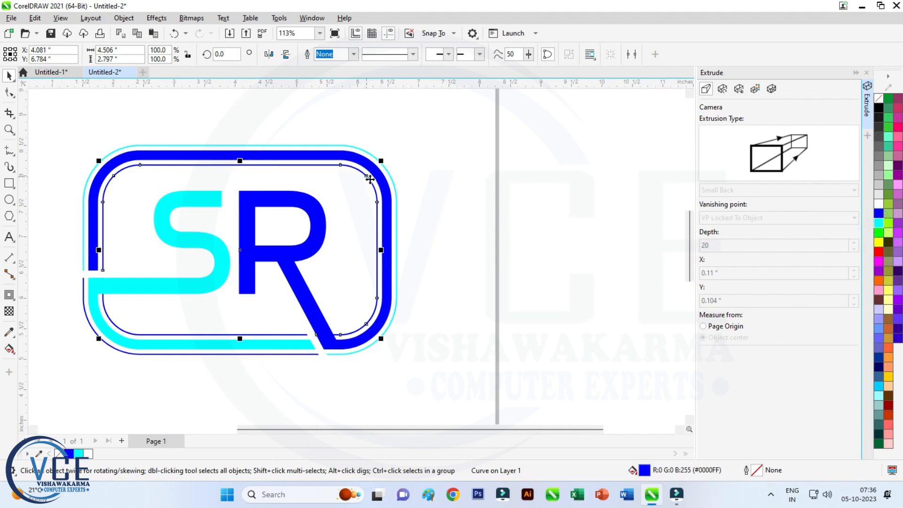
pyautogui.click(879, 225)
pyautogui.click(437, 227)
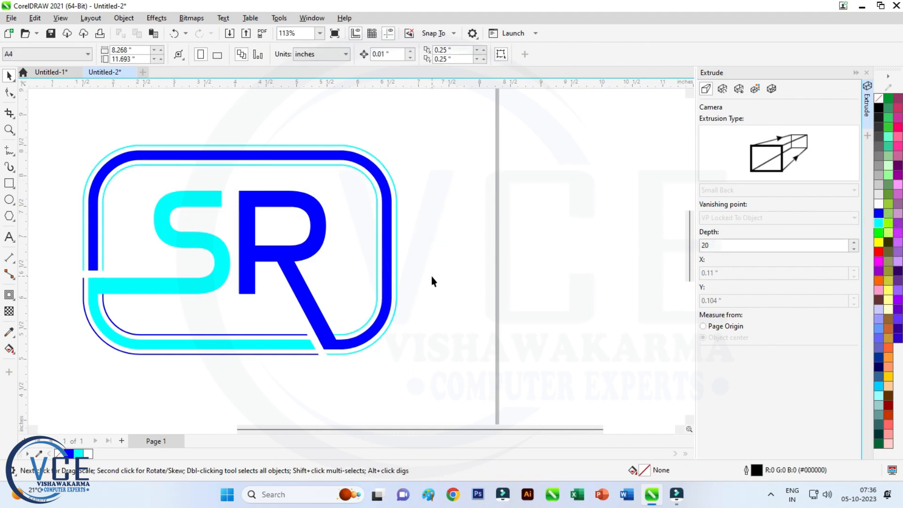
pyautogui.scroll(-1, 155, 222)
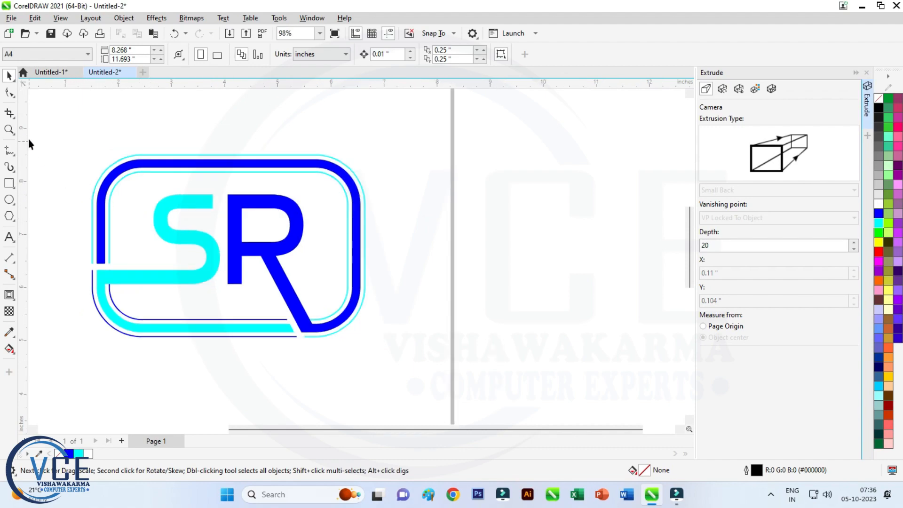
# Extend the end nodes of the S's top arm toward the R until they line up with the S's lower curve
pyautogui.click(9, 93)
pyautogui.click(212, 207)
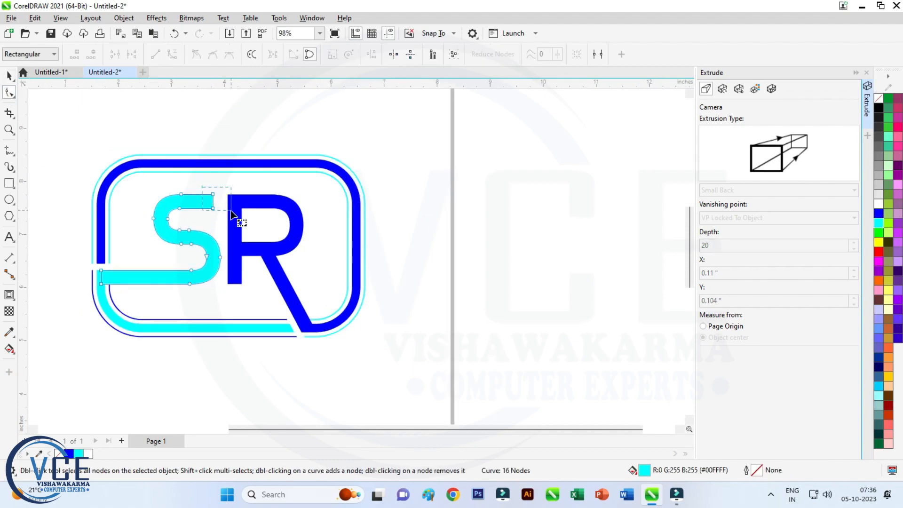
pyautogui.moveTo(231, 214); pyautogui.dragTo(221, 217)
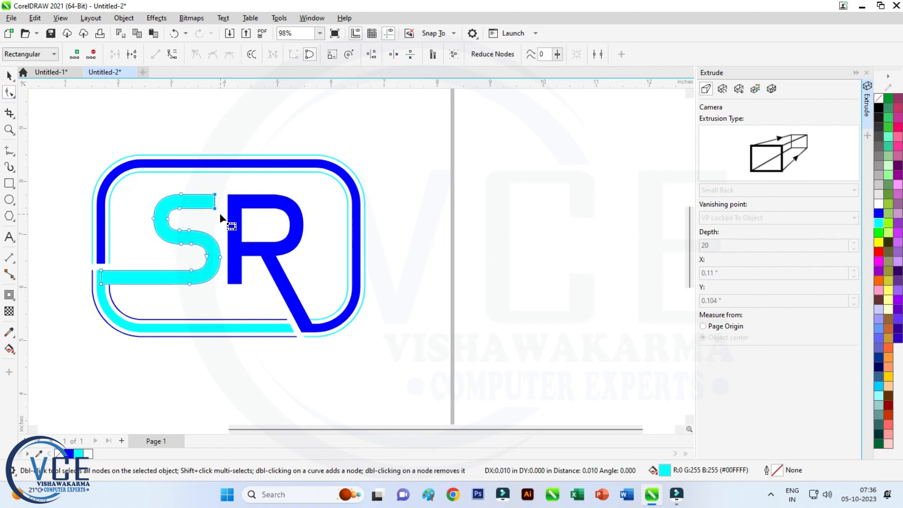
pyautogui.moveTo(221, 217); pyautogui.dragTo(221, 217)
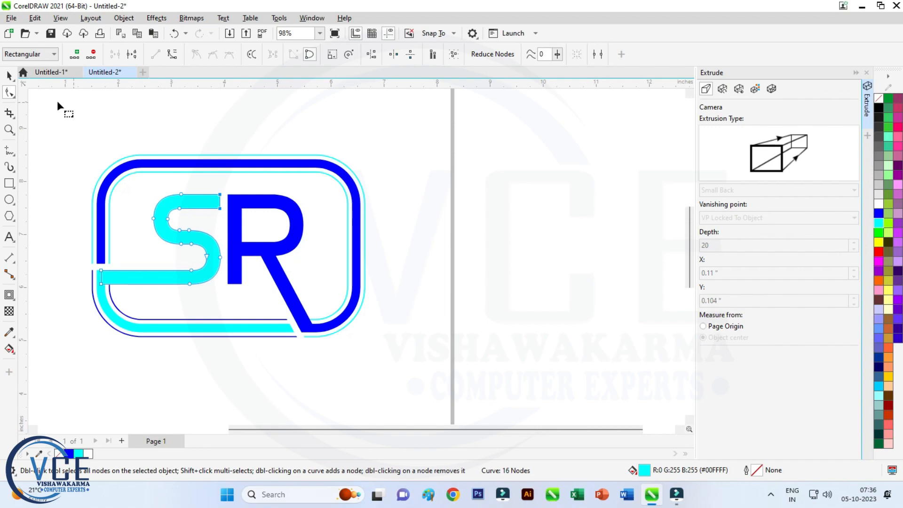
pyautogui.click(9, 77)
pyautogui.click(164, 131)
# Group the whole logo, both letters and all the frame sections, into a single object
pyautogui.moveTo(63, 132); pyautogui.dragTo(362, 377)
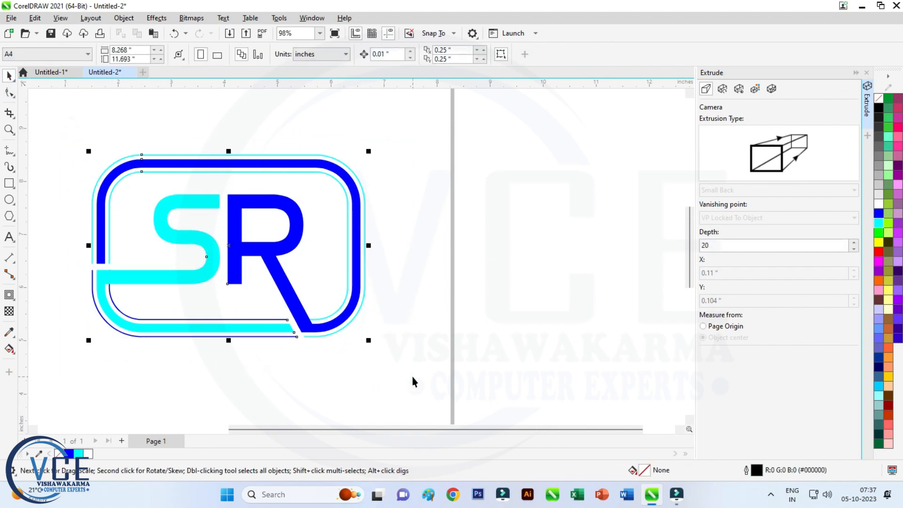
pyautogui.rightClick(257, 162)
pyautogui.click(283, 205)
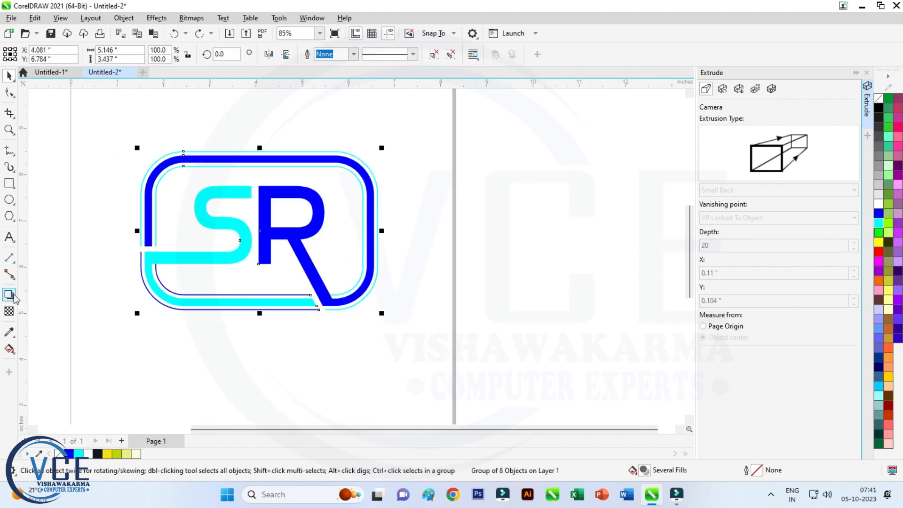
# Extrude the grouped logo with the Back Parallel type, its vanishing point offset about 0.116" in X and 0.07" in Y
pyautogui.click(11, 297)
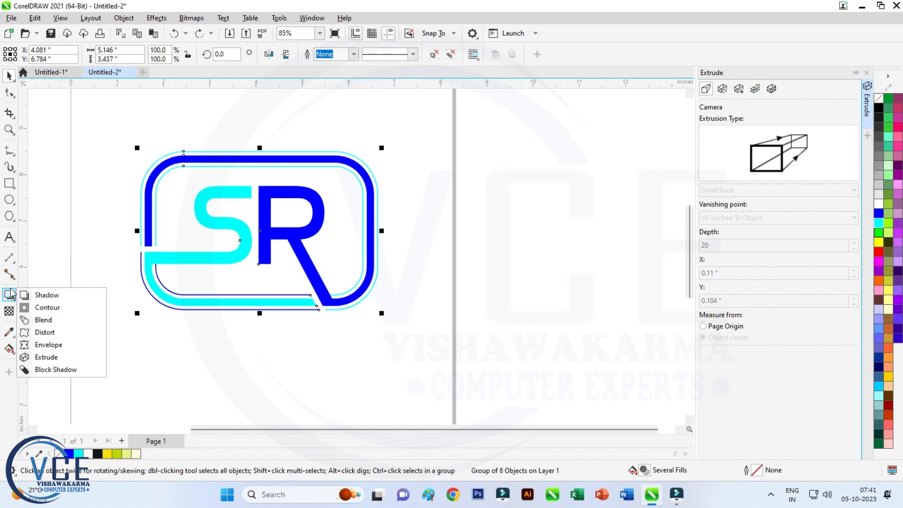
pyautogui.click(41, 357)
pyautogui.moveTo(245, 163); pyautogui.dragTo(294, 113)
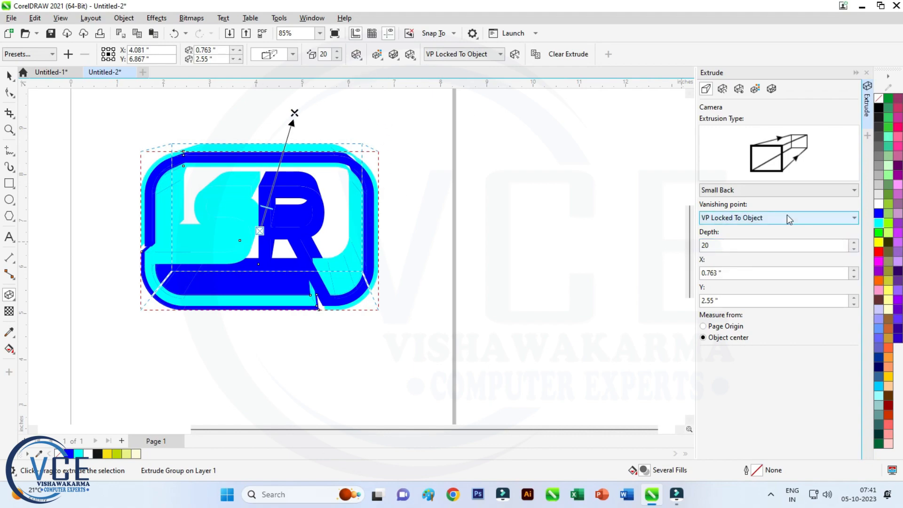
pyautogui.click(854, 190)
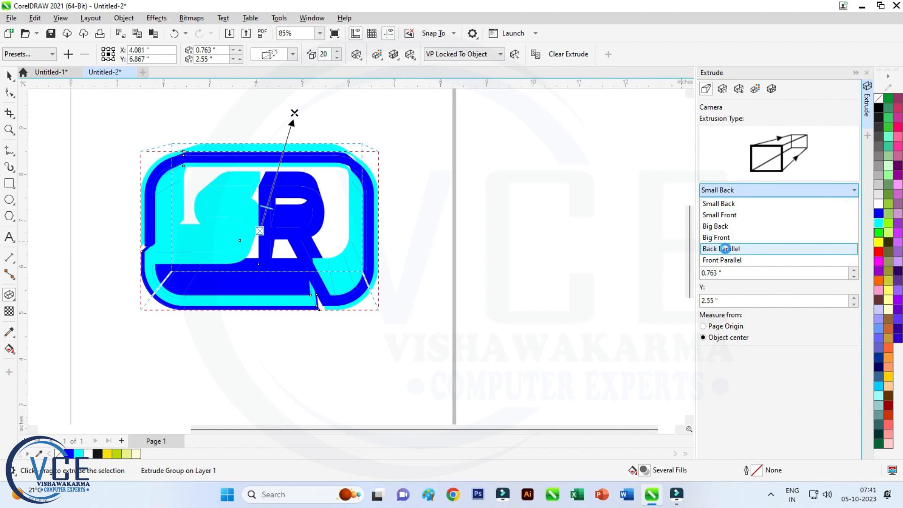
pyautogui.click(725, 249)
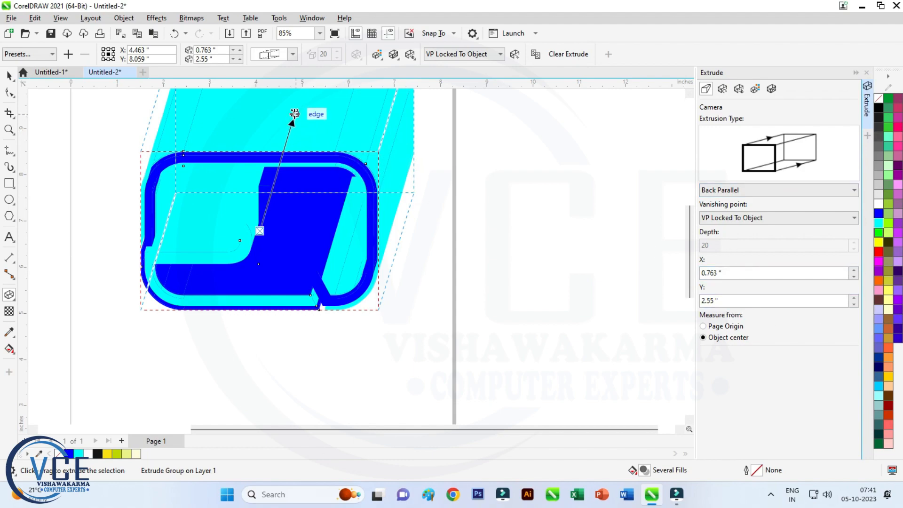
pyautogui.moveTo(294, 113); pyautogui.dragTo(261, 231)
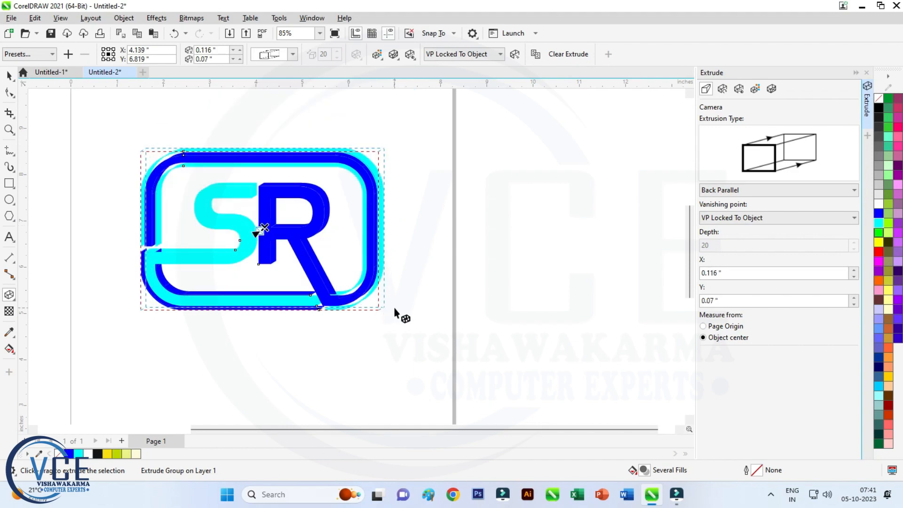
# Turn on light 1 for the extrusion, try it at the front centre, and return it to the front upper-right corner
pyautogui.scroll(1, 313, 156)
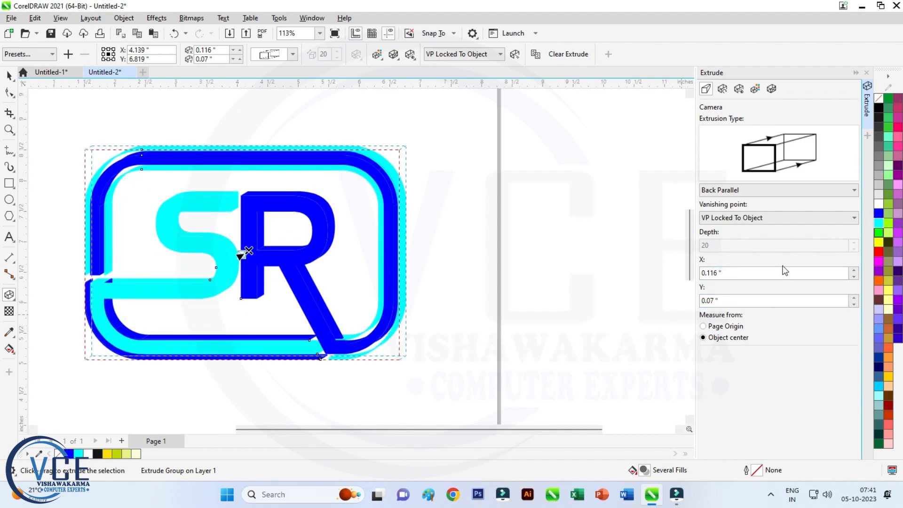
pyautogui.click(722, 89)
pyautogui.click(740, 91)
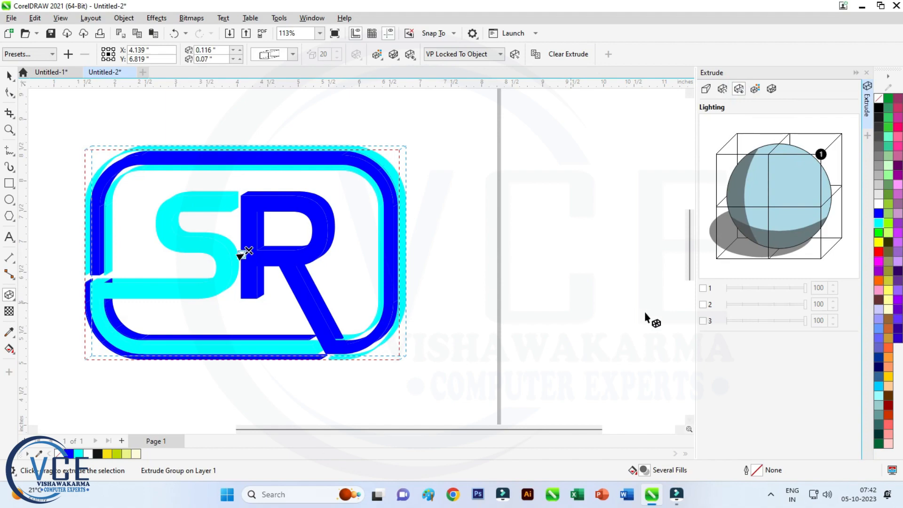
pyautogui.click(703, 288)
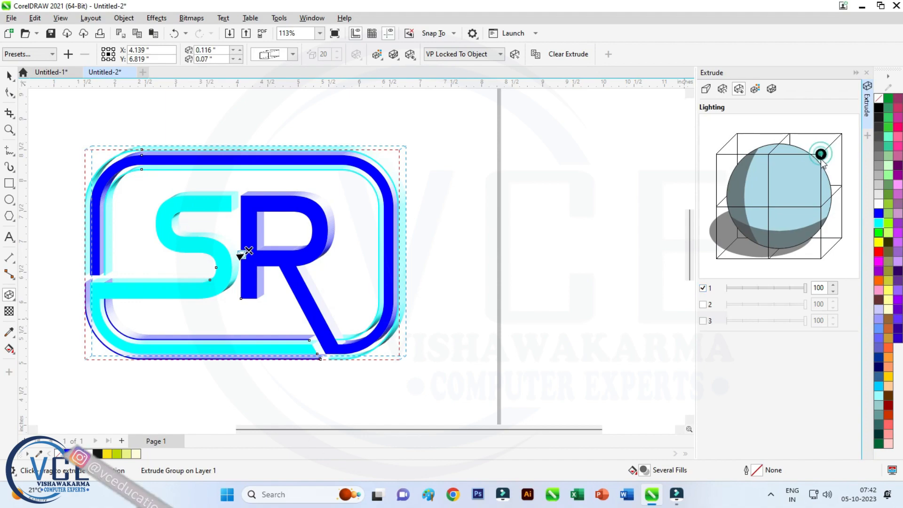
pyautogui.moveTo(821, 156)
pyautogui.mouseDown()
pyautogui.moveTo(821, 206)
pyautogui.moveTo(783, 217)
pyautogui.moveTo(768, 207)
pyautogui.mouseUp()
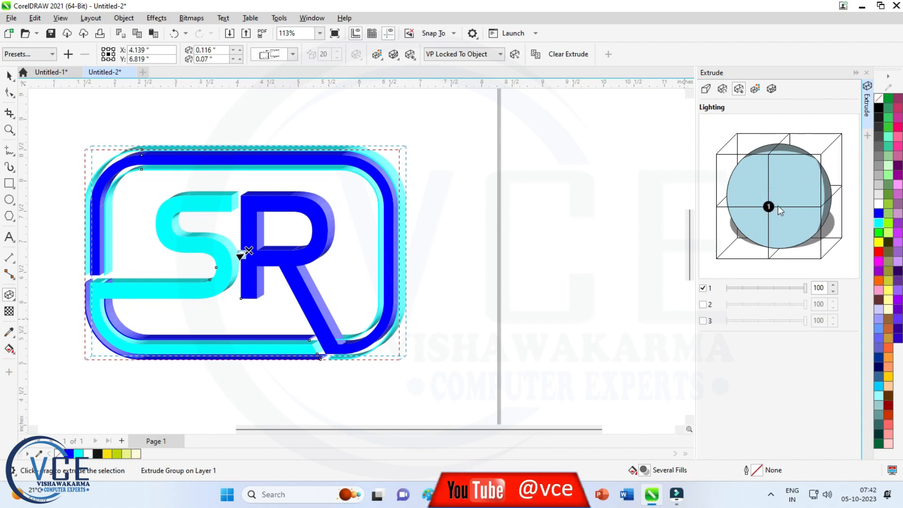
pyautogui.moveTo(769, 208)
pyautogui.mouseDown()
pyautogui.moveTo(821, 207)
pyautogui.moveTo(821, 156)
pyautogui.mouseUp()
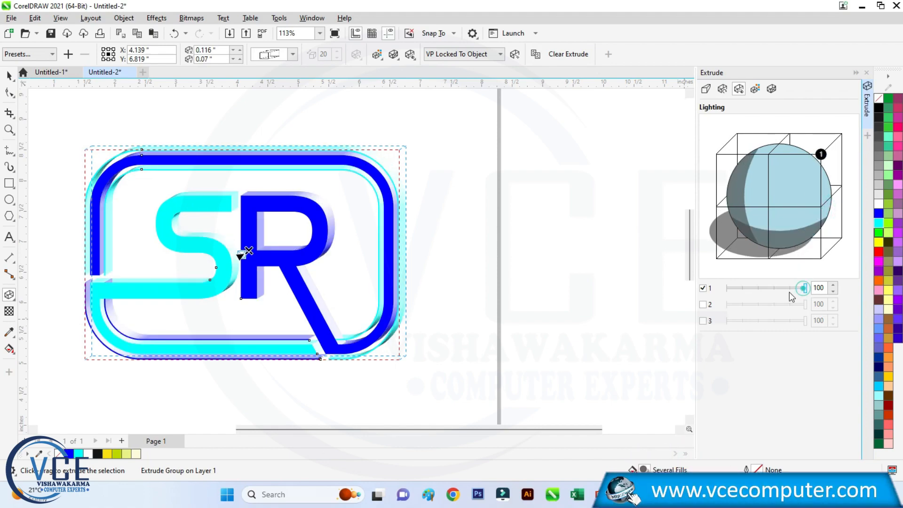
# Lower the intensity of light 1 to 44 to darken the extruded sides, and deselect the logo
pyautogui.moveTo(802, 288); pyautogui.dragTo(770, 288)
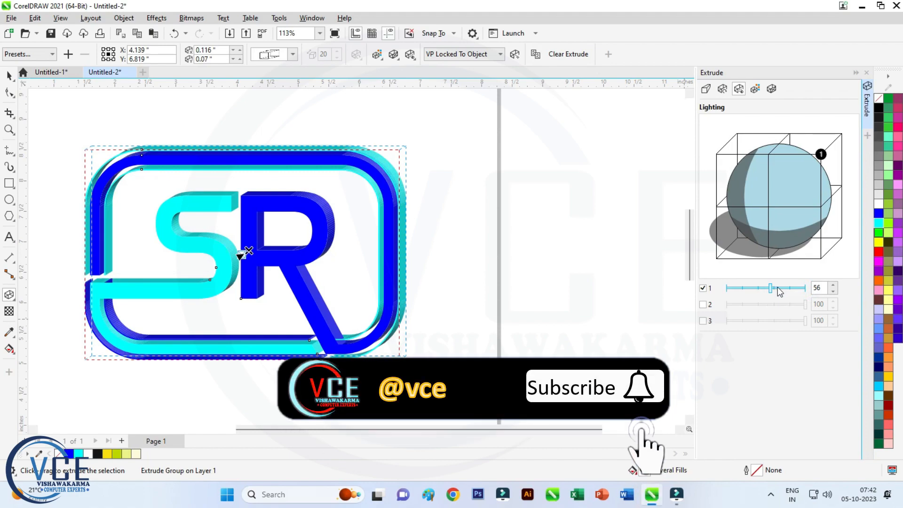
pyautogui.click(781, 288)
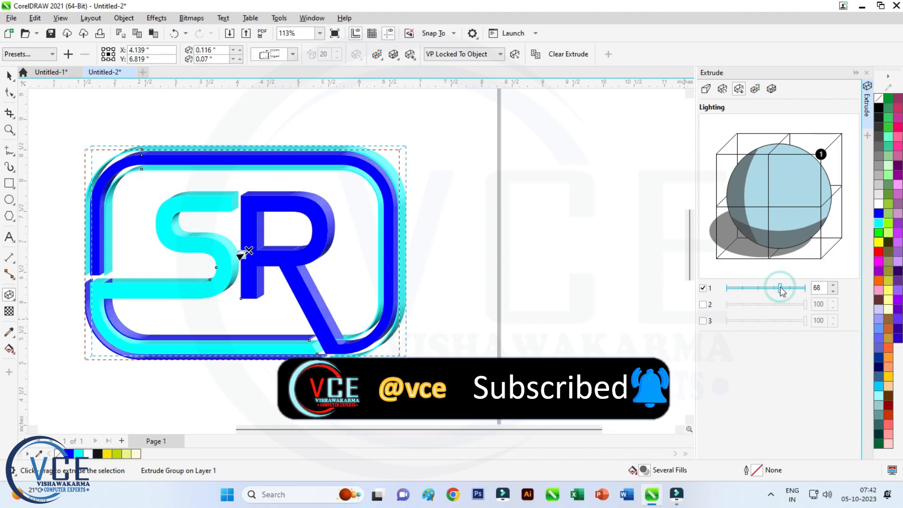
pyautogui.moveTo(776, 289); pyautogui.dragTo(763, 294)
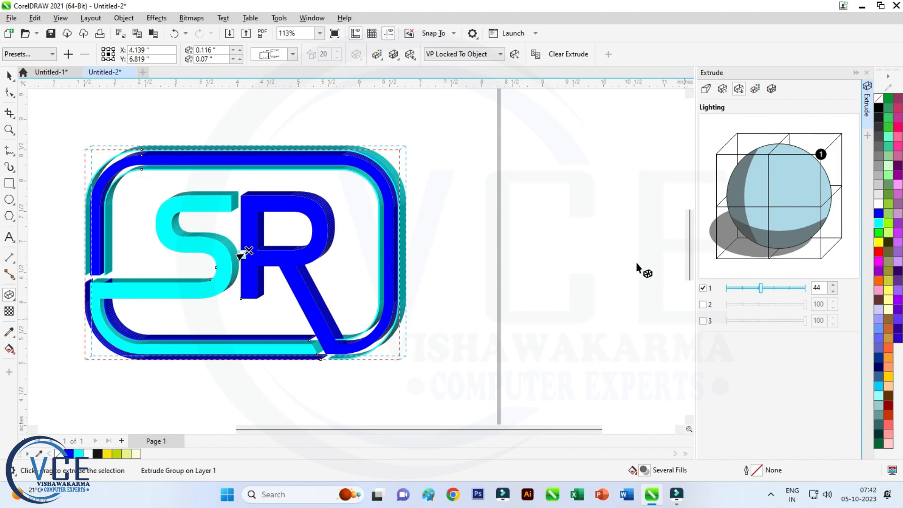
pyautogui.click(454, 169)
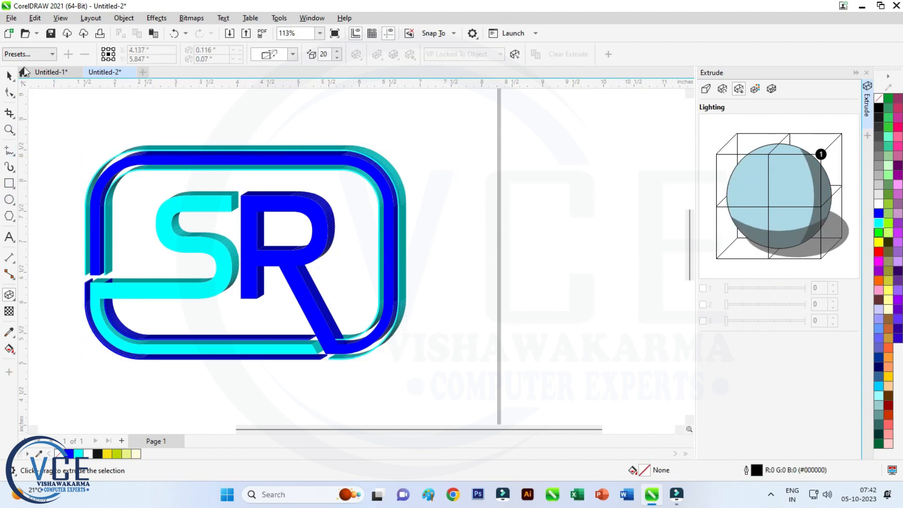
# Import the grey back image from the Desktop, place it on the page and rotate it by 90 degrees
pyautogui.click(11, 18)
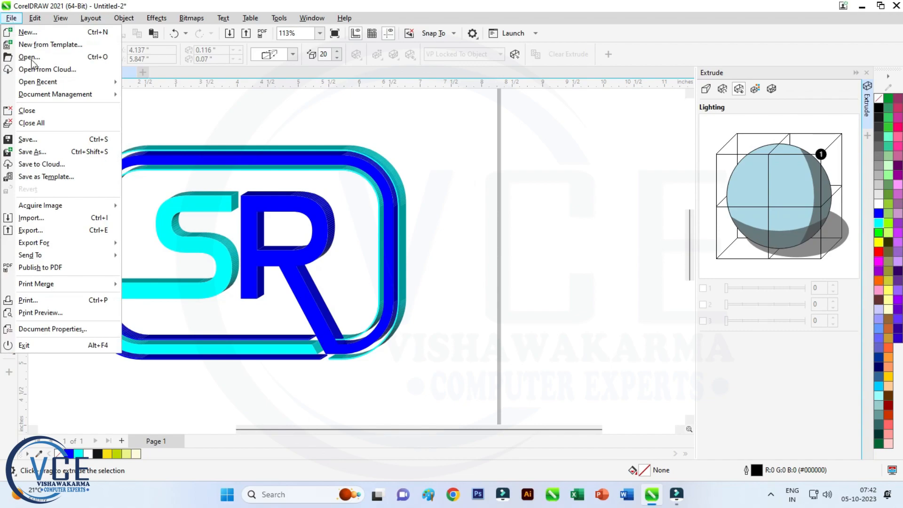
pyautogui.click(42, 219)
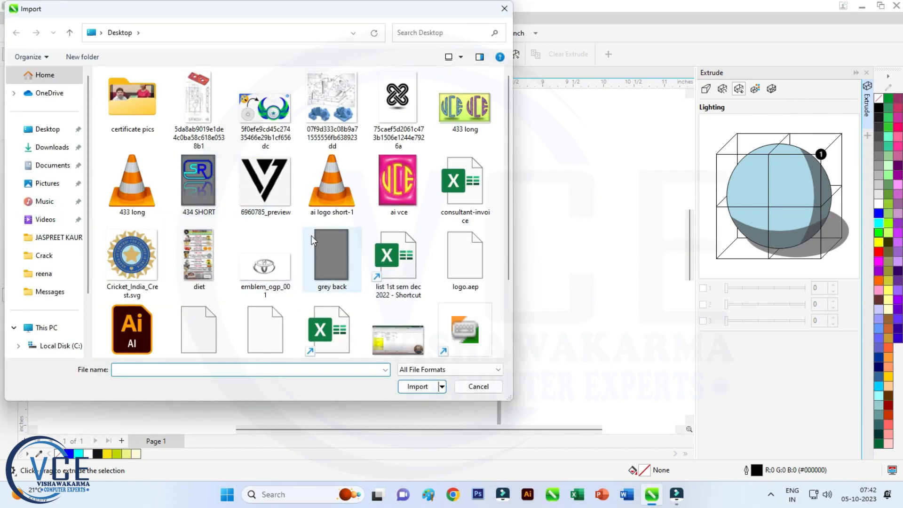
pyautogui.doubleClick(323, 242)
pyautogui.click(242, 146)
pyautogui.scroll(-2, 242, 147)
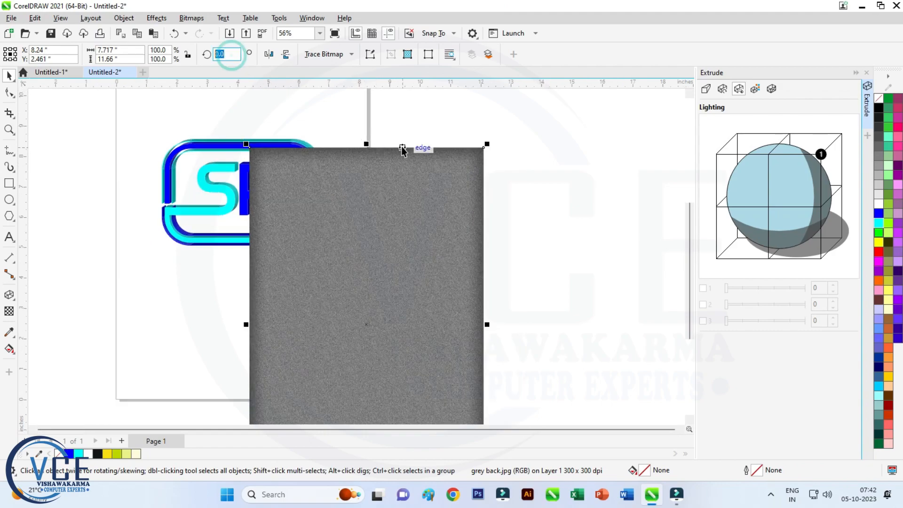
pyautogui.write('90')
pyautogui.press('Return')
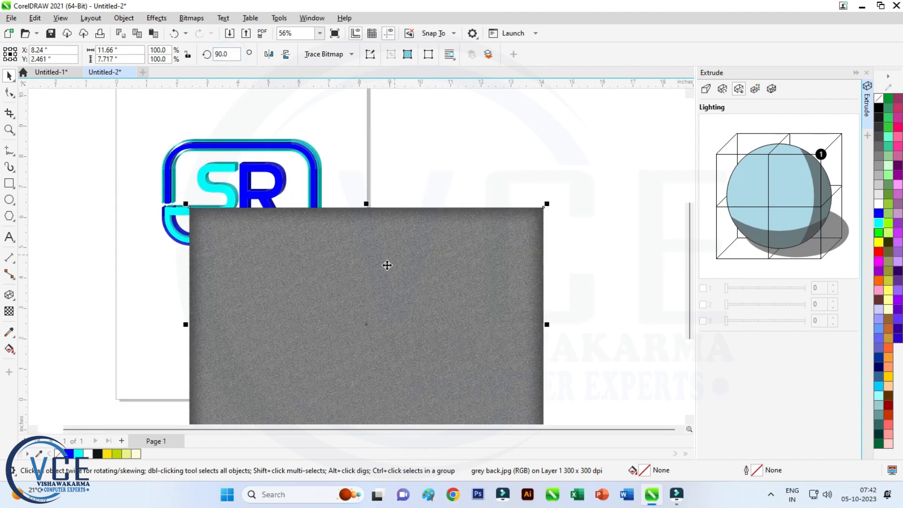
# Move the grey image over the logo, scale it down to about 62.7%, and send it to the back of the page
pyautogui.moveTo(381, 272); pyautogui.dragTo(329, 185)
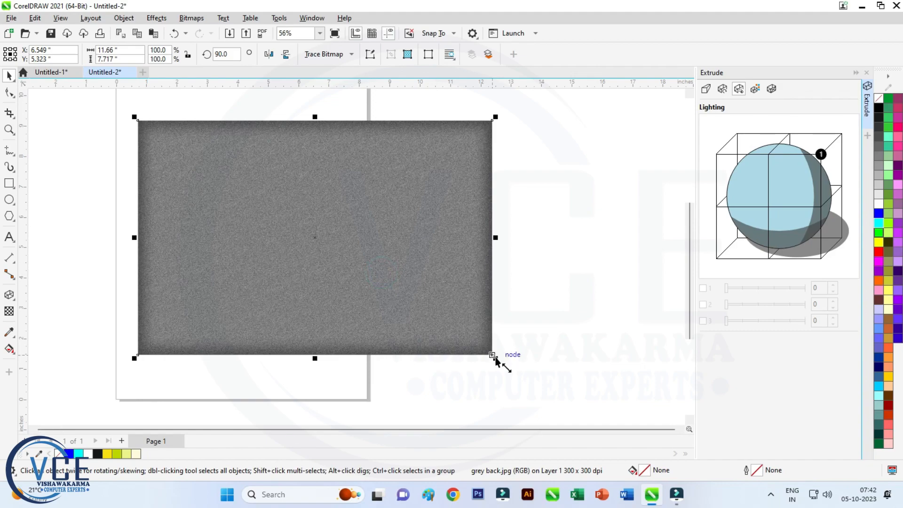
pyautogui.moveTo(496, 358); pyautogui.dragTo(363, 271)
pyautogui.rightClick(289, 170)
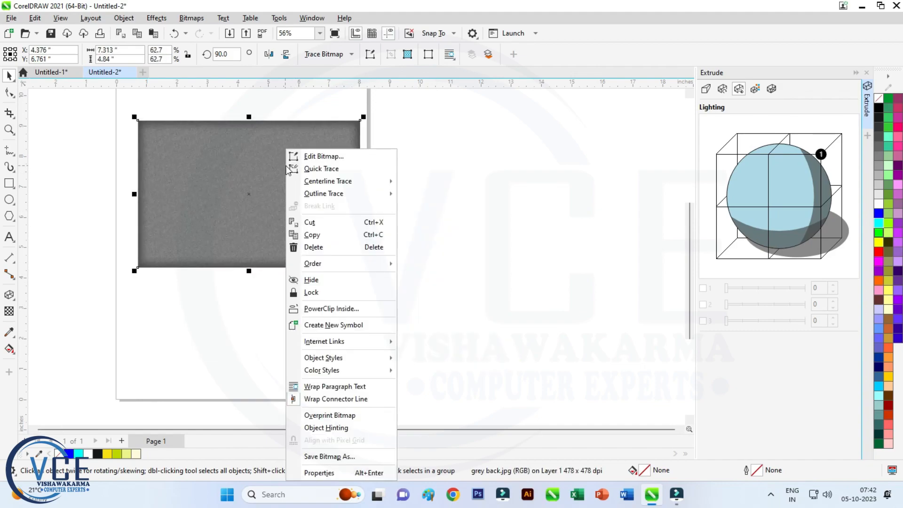
pyautogui.moveTo(328, 264)
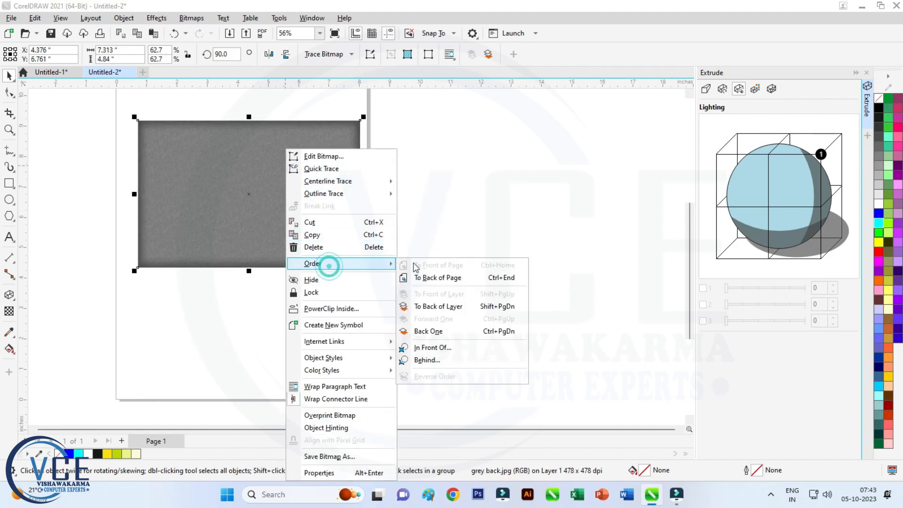
pyautogui.click(422, 273)
# Shift the grey background image slightly down and toward the left to fine-tune its position behind the extruded logo
pyautogui.scroll(2, 295, 148)
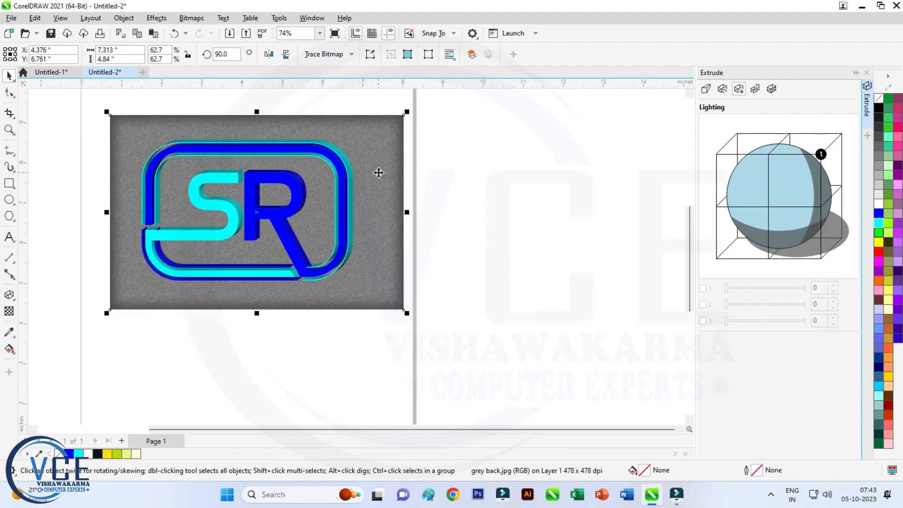
pyautogui.scroll(1, 236, 124)
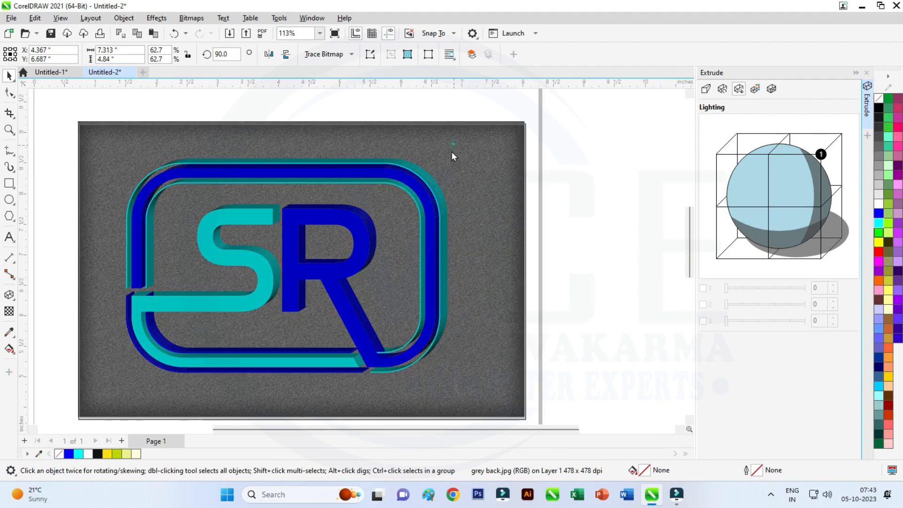
pyautogui.scroll(-1, 512, 138)
pyautogui.scroll(-1, 512, 138)
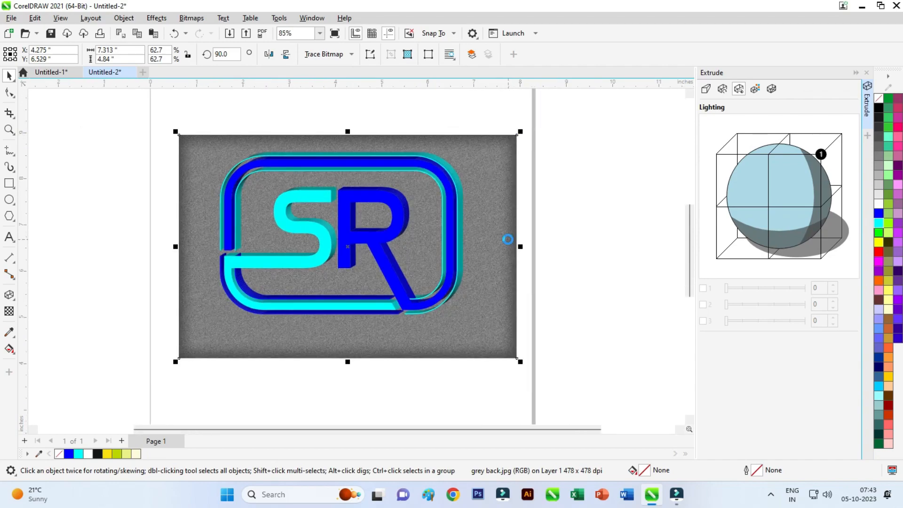
pyautogui.moveTo(508, 239); pyautogui.dragTo(509, 240)
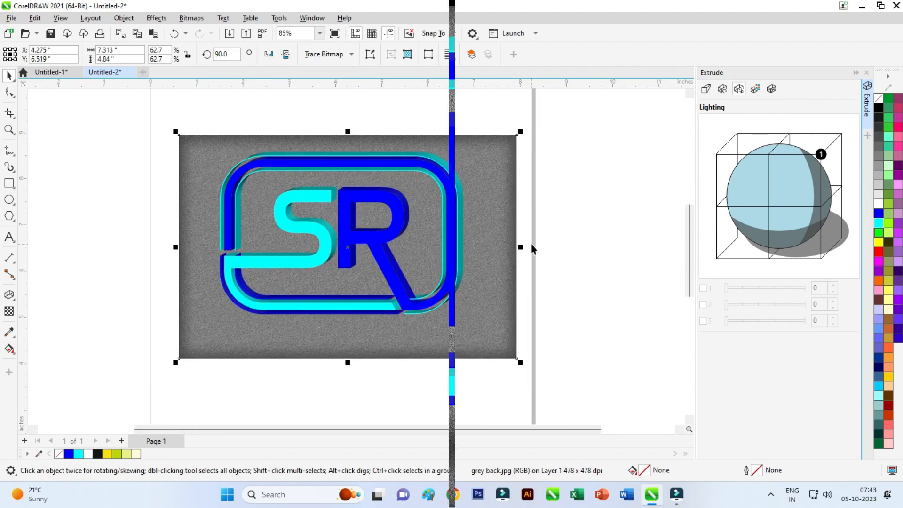